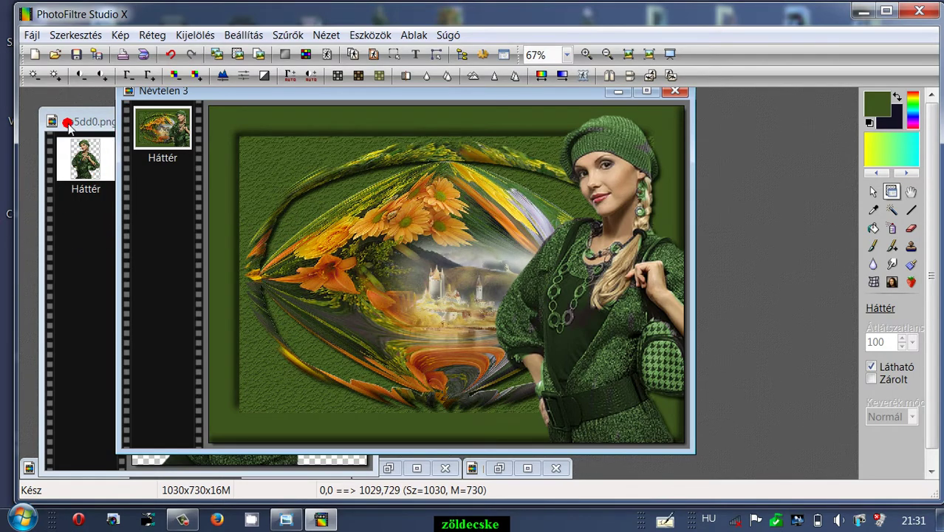
# Step: Open the finished ornament sample 7970441.png from the desktop to view it, and minimise its window
pyautogui.click(51, 56)
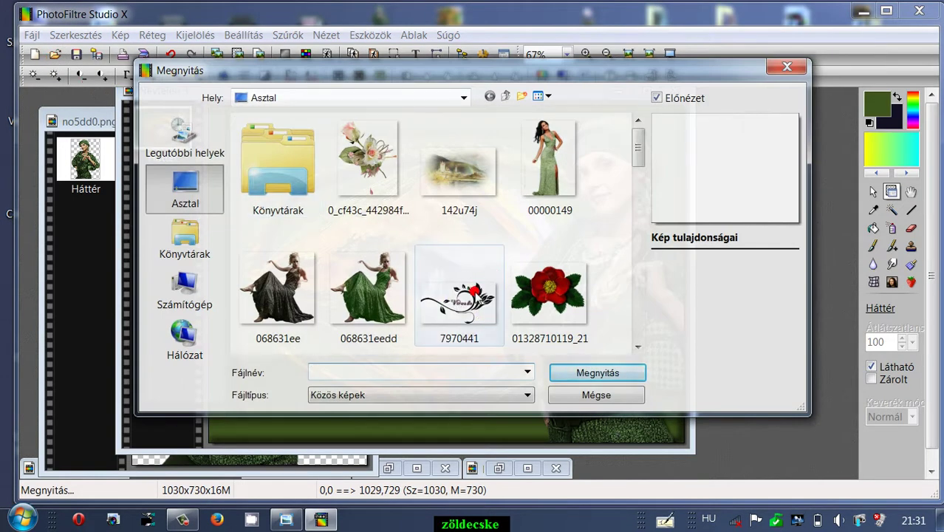
pyautogui.click(473, 296)
pyautogui.click(598, 373)
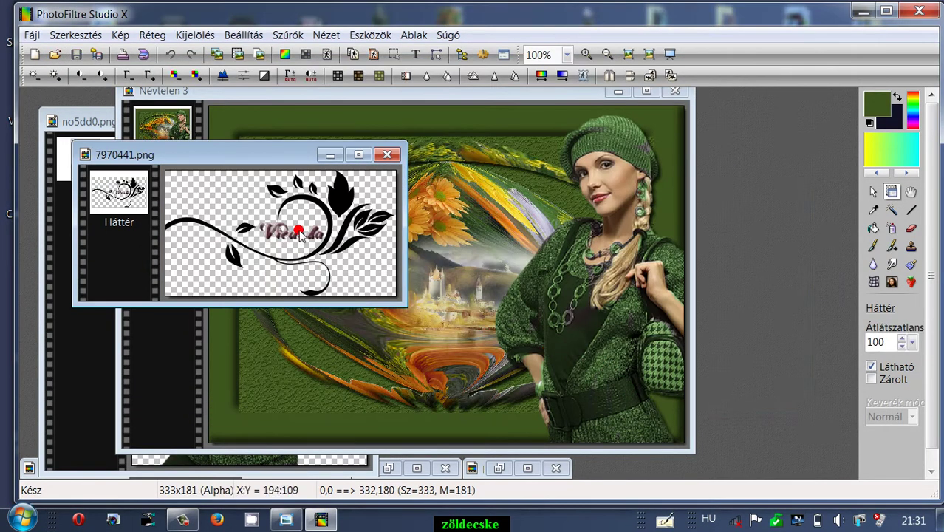
pyautogui.moveTo(268, 152); pyautogui.dragTo(266, 179)
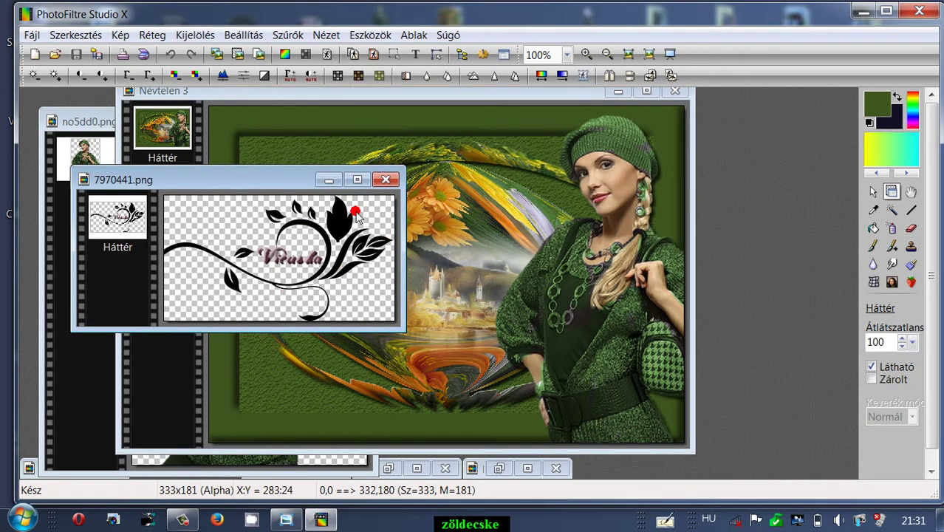
pyautogui.click(326, 181)
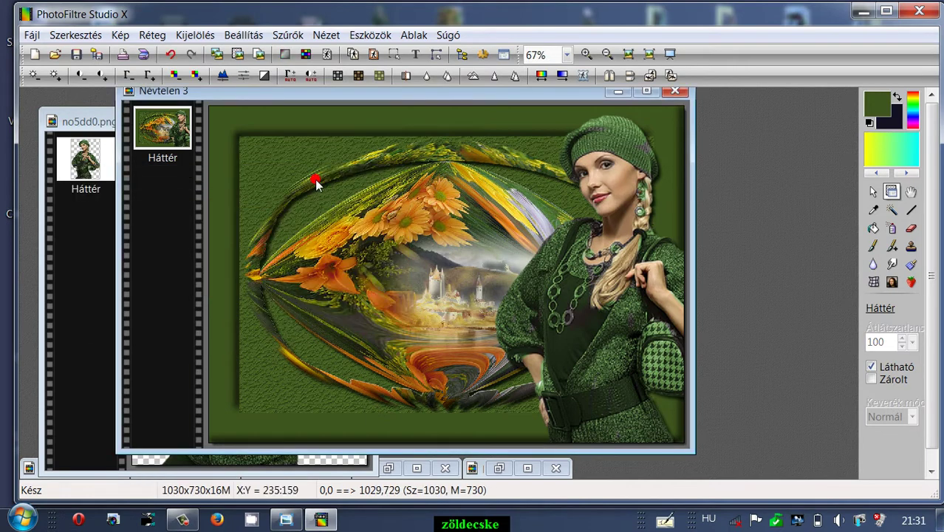
# Step: Browse for an image to open in the Dividers folder inside Másik Gép dolgai on drive E
pyautogui.click(54, 56)
pyautogui.click(182, 289)
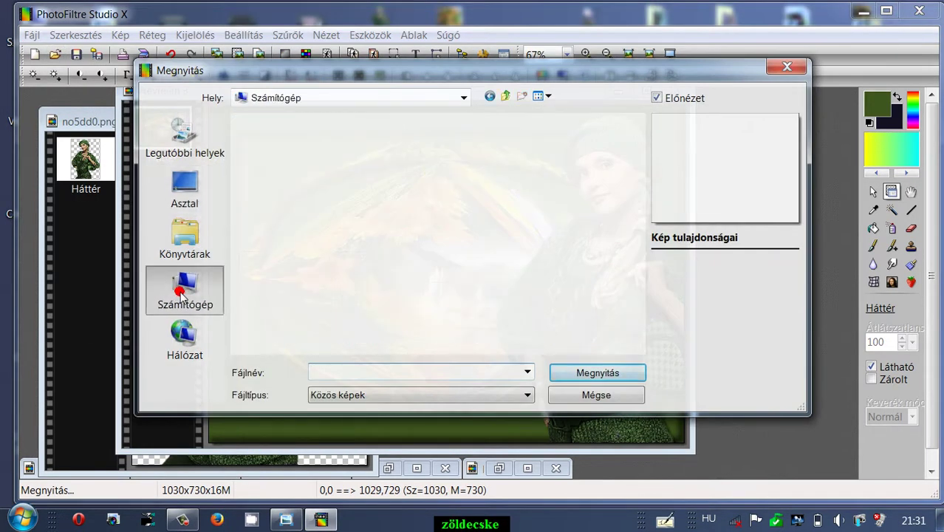
pyautogui.click(476, 156)
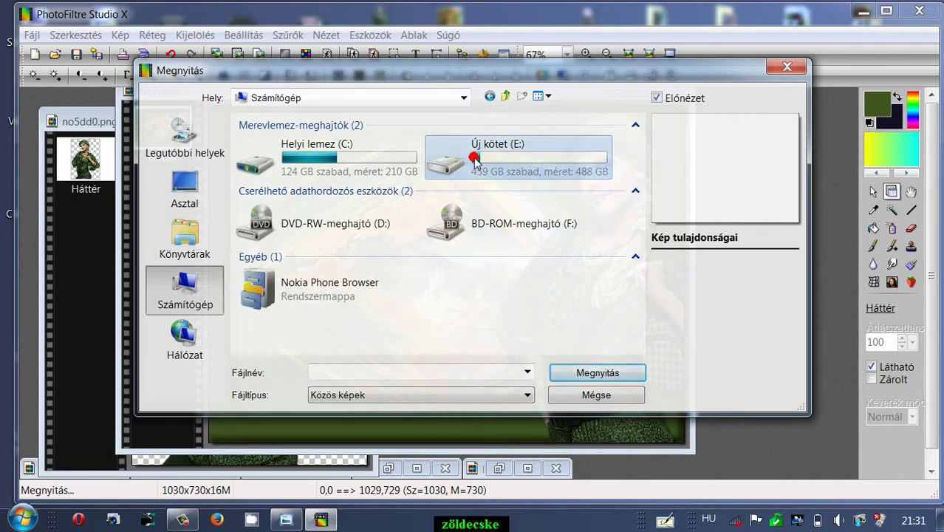
pyautogui.doubleClick(474, 158)
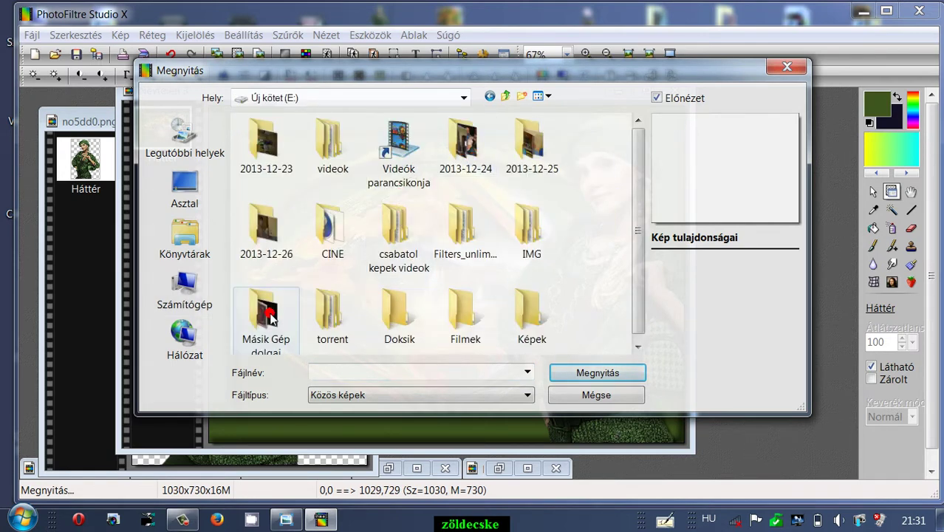
pyautogui.doubleClick(270, 316)
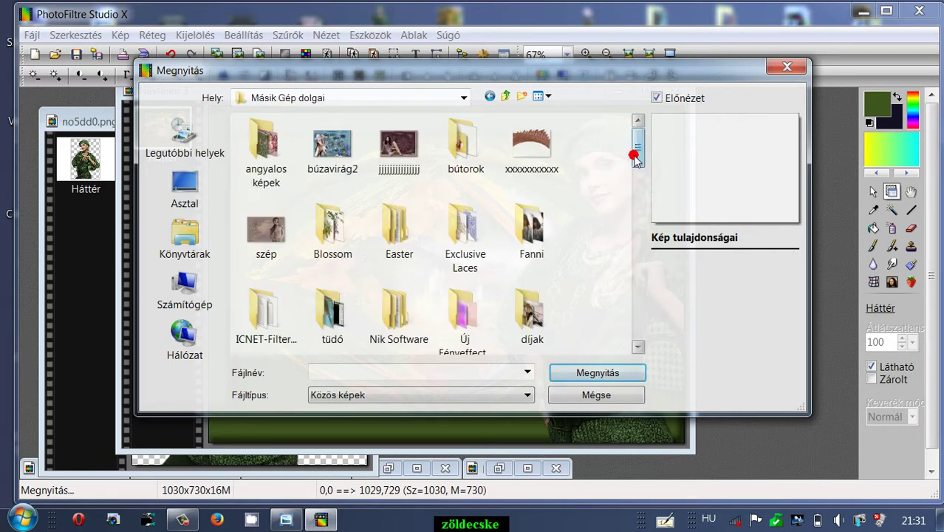
pyautogui.moveTo(636, 159); pyautogui.dragTo(637, 224)
pyautogui.click(348, 264)
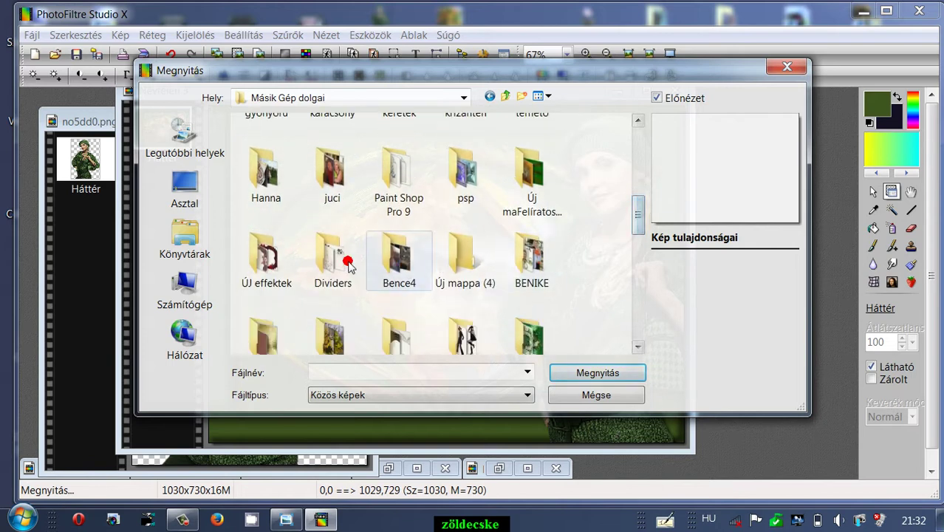
pyautogui.doubleClick(348, 265)
# Step: Open the ornament image 7970441.jpg from the díszek folder and move its window over the green composition
pyautogui.doubleClick(350, 169)
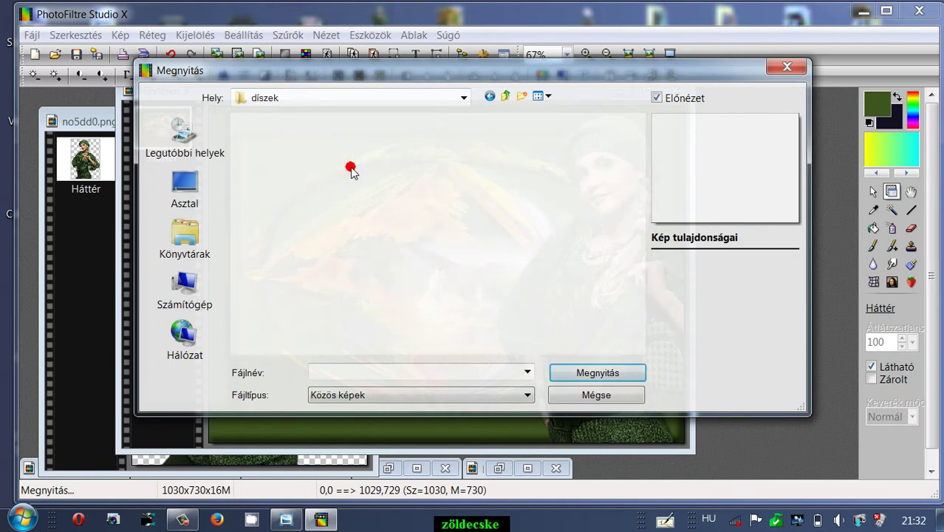
pyautogui.moveTo(636, 135); pyautogui.dragTo(650, 245)
pyautogui.click(458, 152)
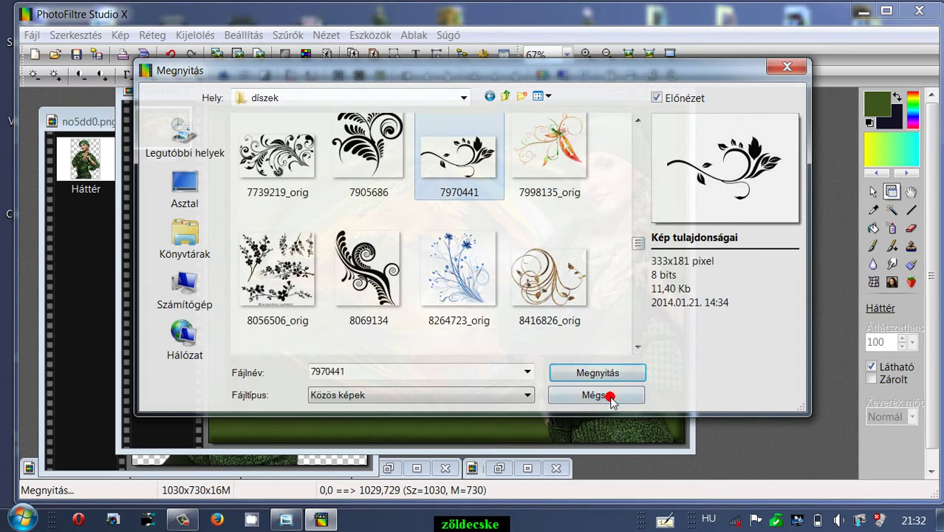
pyautogui.click(606, 373)
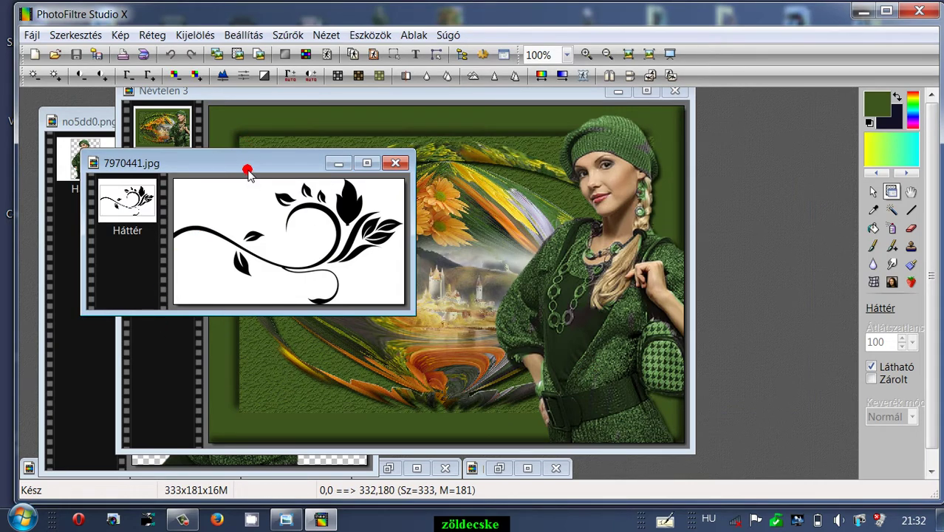
pyautogui.moveTo(247, 167); pyautogui.dragTo(255, 170)
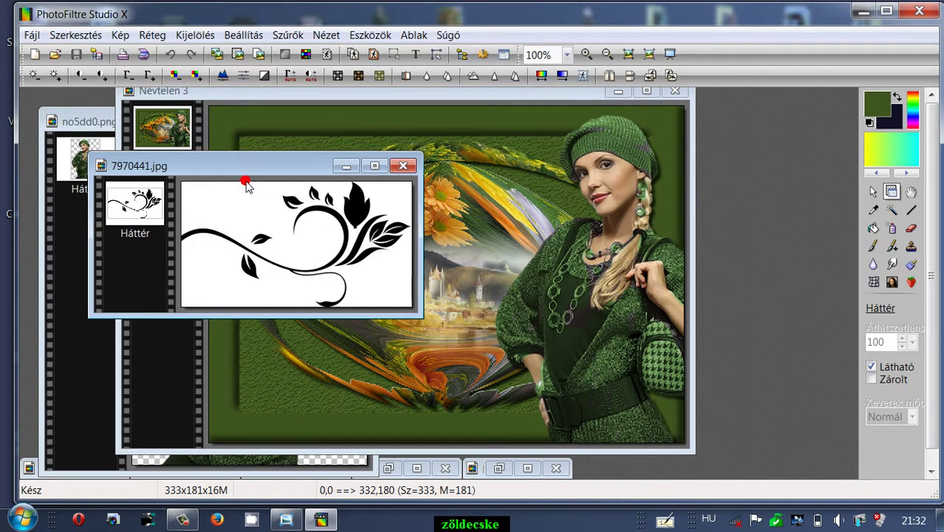
pyautogui.moveTo(246, 168); pyautogui.dragTo(253, 169)
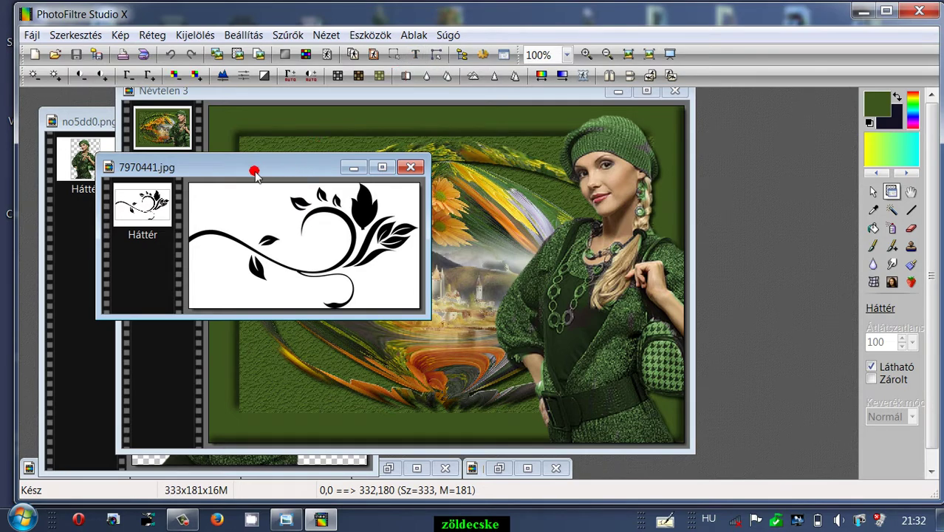
pyautogui.moveTo(255, 169); pyautogui.dragTo(303, 151)
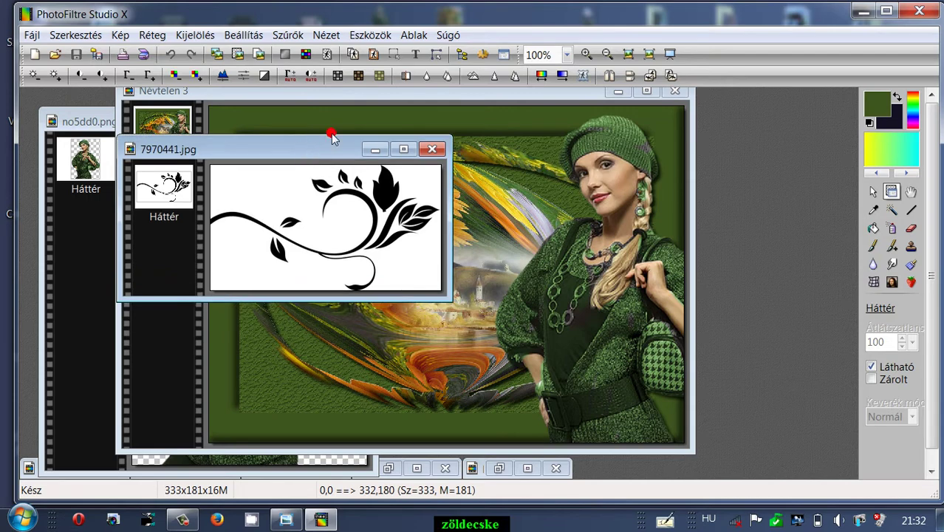
# Step: Add a text layer with the person's name in black to the ornament image
pyautogui.click(413, 54)
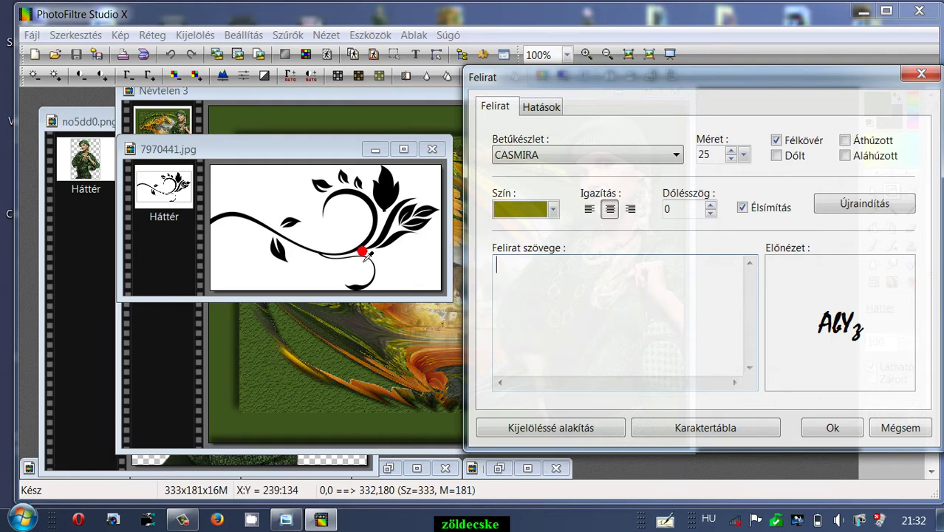
pyautogui.click(529, 208)
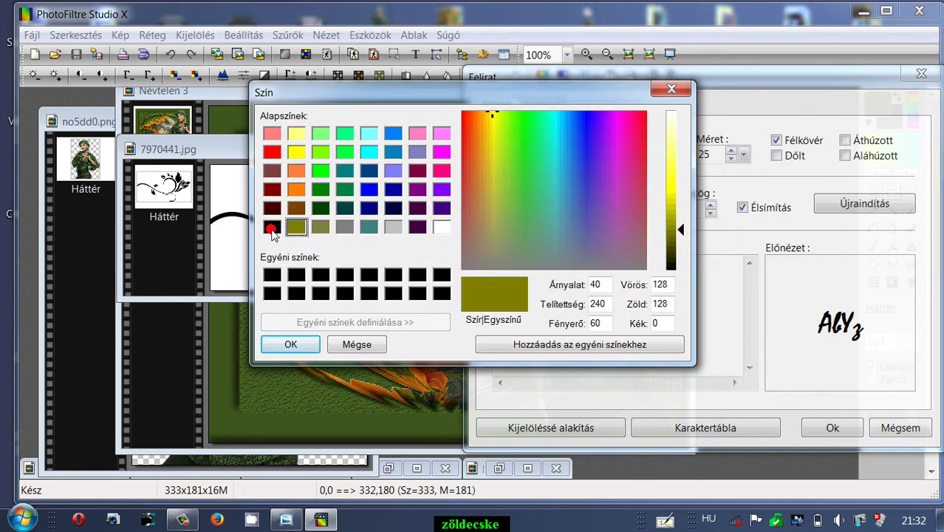
pyautogui.click(271, 229)
pyautogui.click(292, 345)
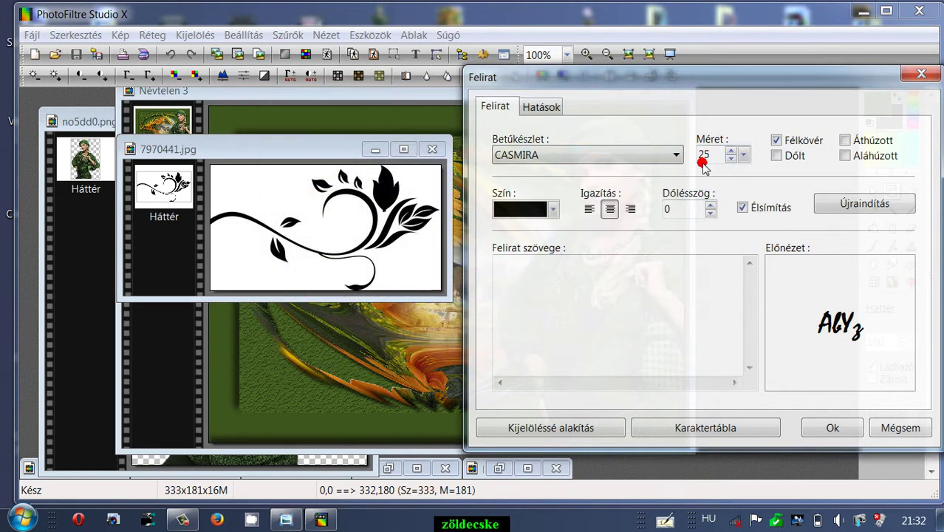
pyautogui.click(506, 271)
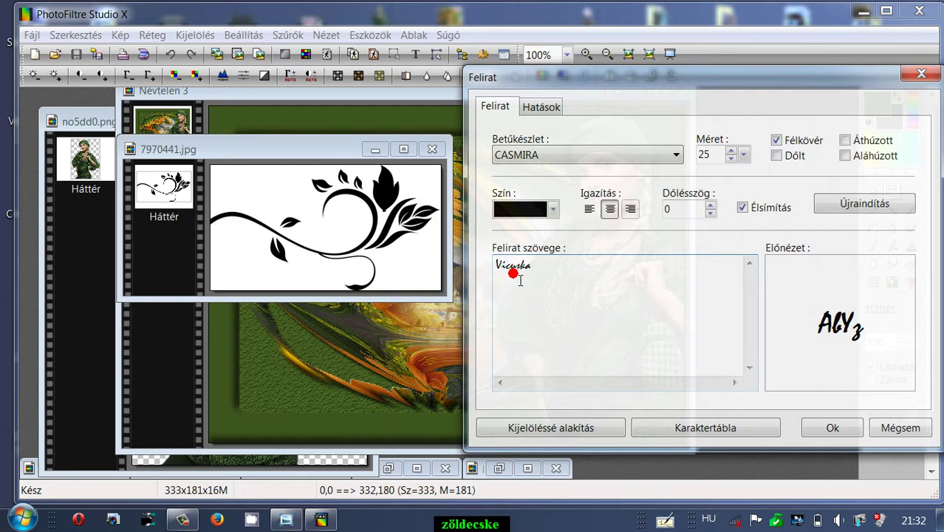
pyautogui.click(820, 430)
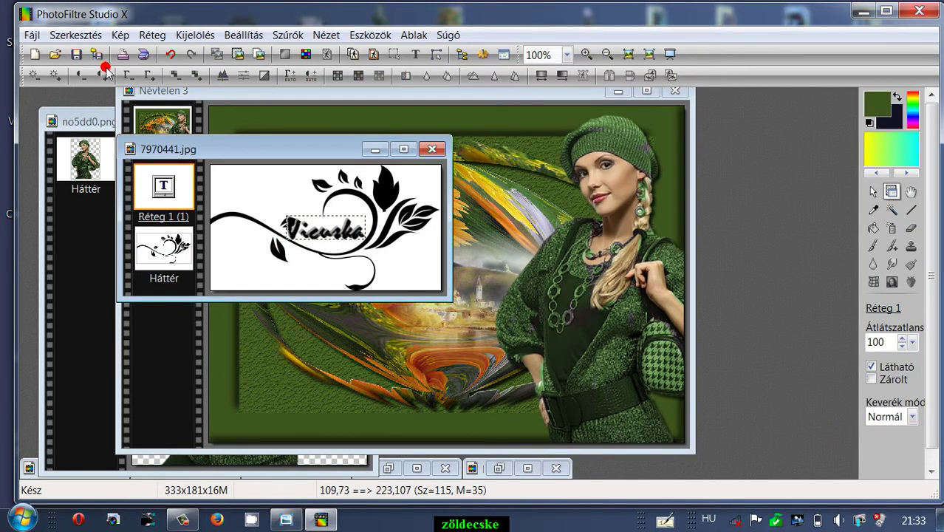
# Step: Merge the text layer into the ornament's background and make its white colour transparent with a tolerance of 30
pyautogui.click(151, 35)
pyautogui.click(191, 406)
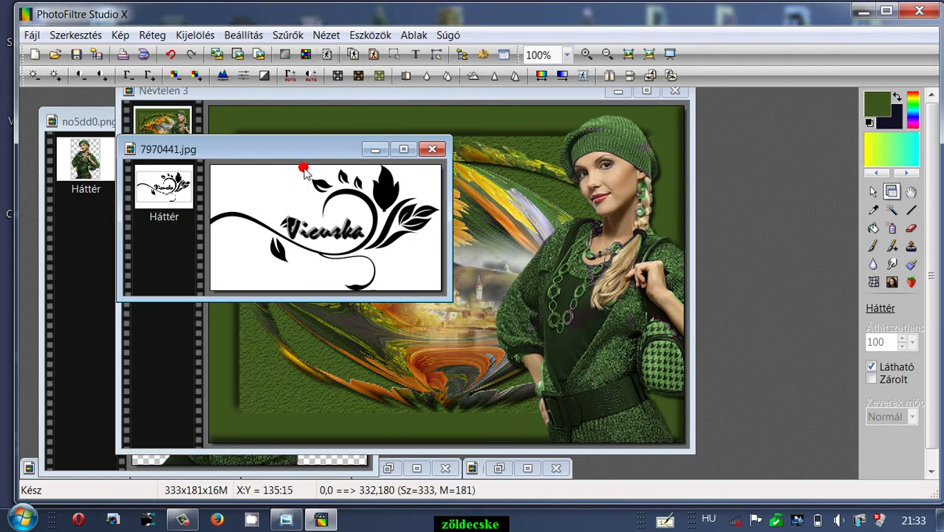
pyautogui.click(327, 55)
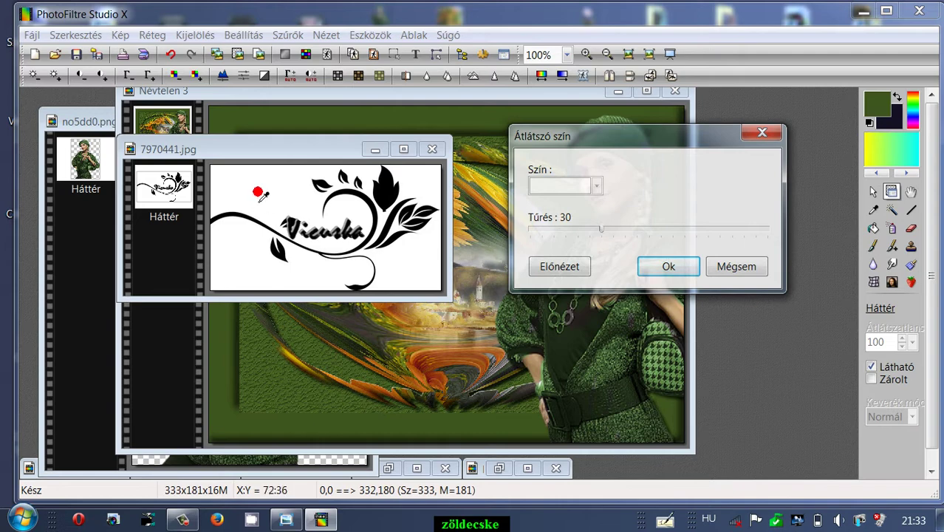
pyautogui.click(262, 189)
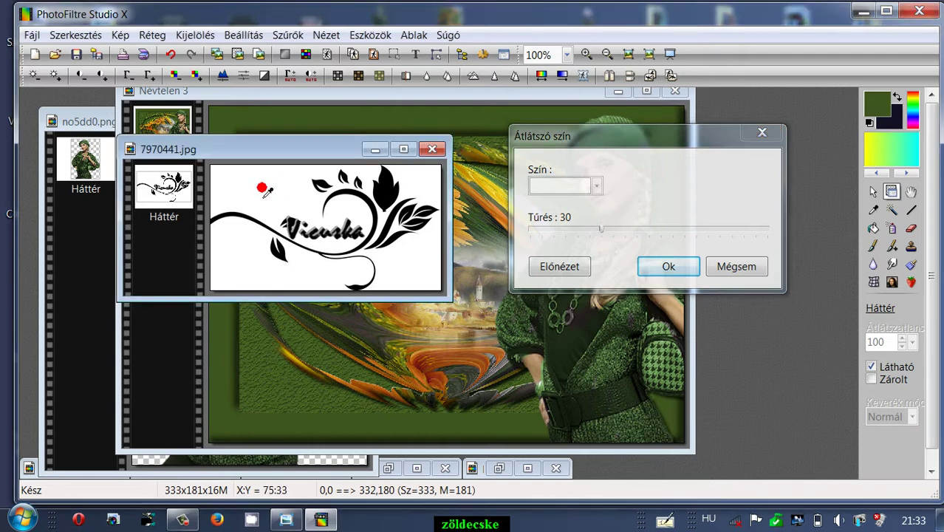
pyautogui.click(664, 265)
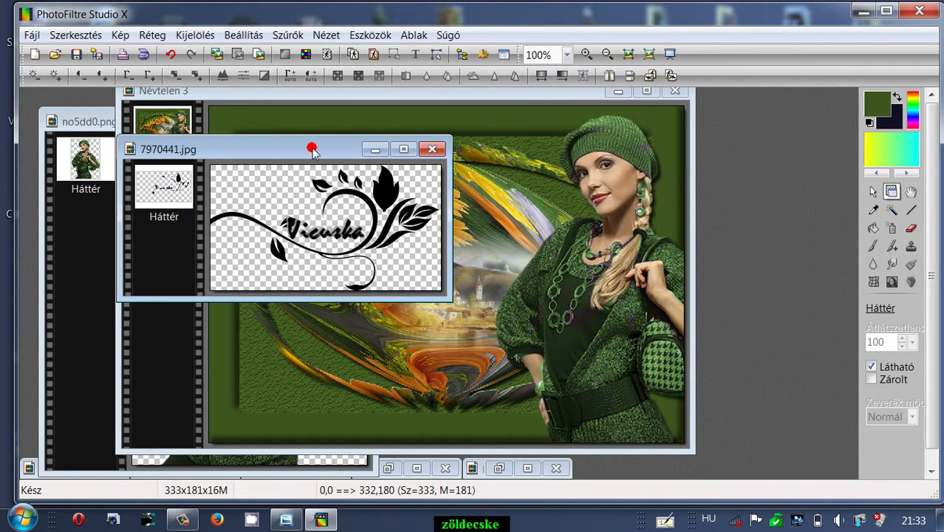
# Step: Close no5dd0.png and arrange the 7970441.jpg and Névtelen 3 windows so the ornament and the composition are both accessible
pyautogui.moveTo(301, 150); pyautogui.dragTo(276, 155)
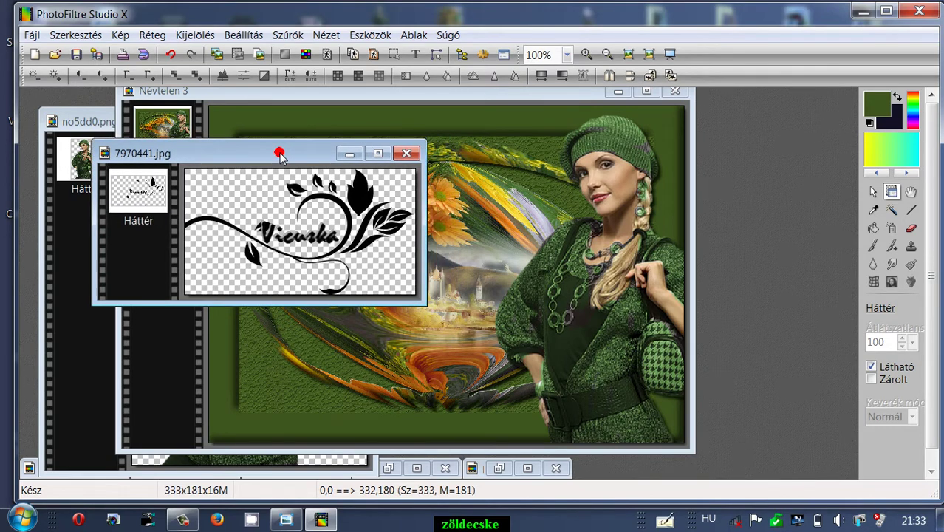
pyautogui.click(362, 90)
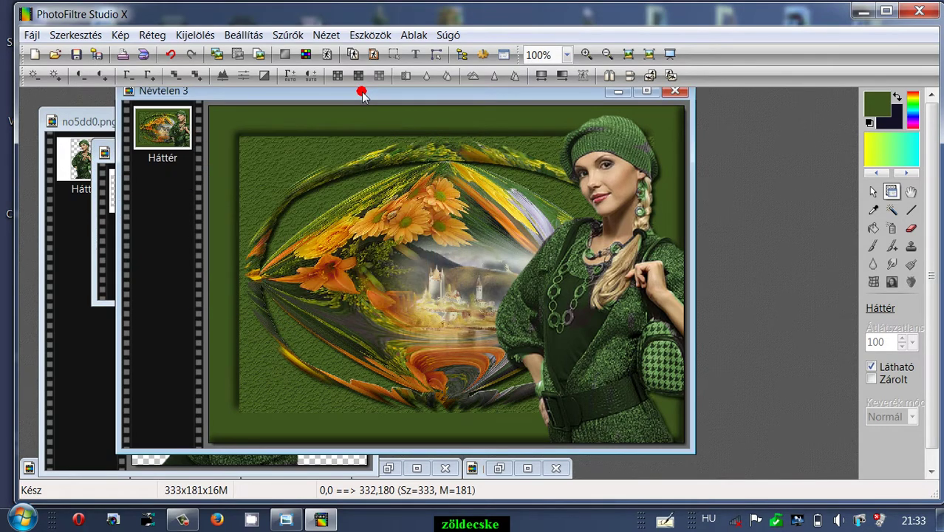
pyautogui.moveTo(358, 96); pyautogui.dragTo(449, 94)
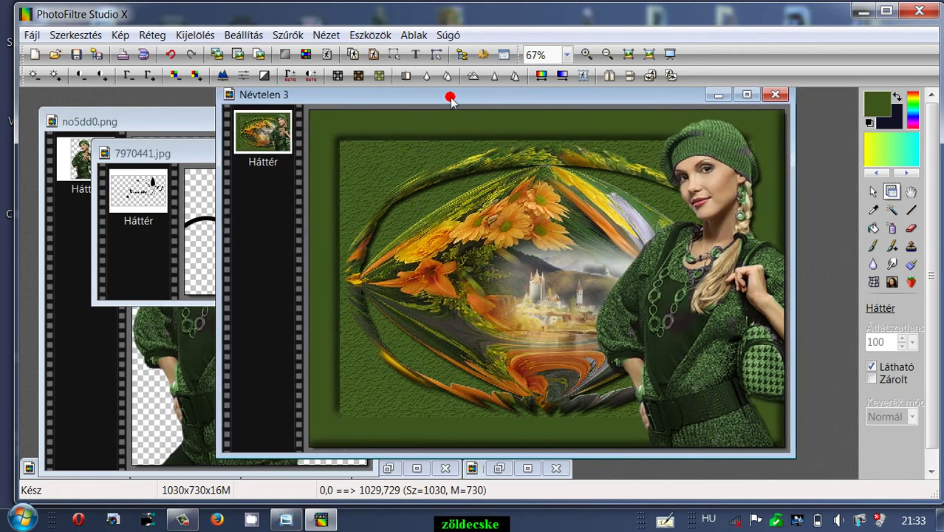
pyautogui.click(141, 124)
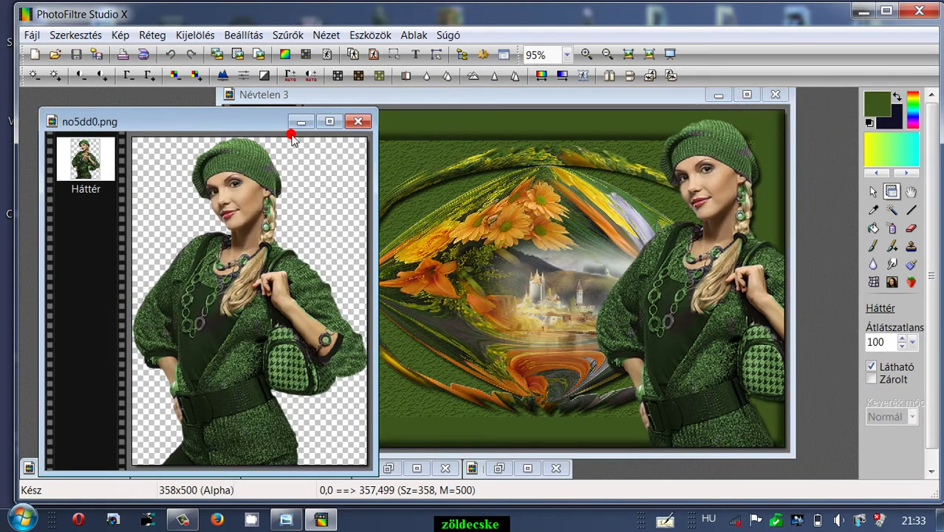
pyautogui.click(357, 121)
pyautogui.click(189, 151)
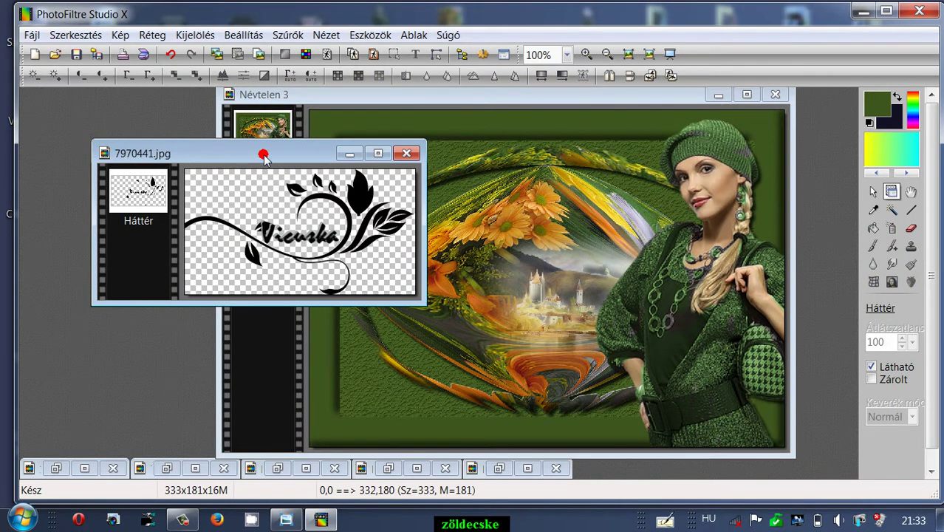
pyautogui.moveTo(260, 152); pyautogui.dragTo(216, 146)
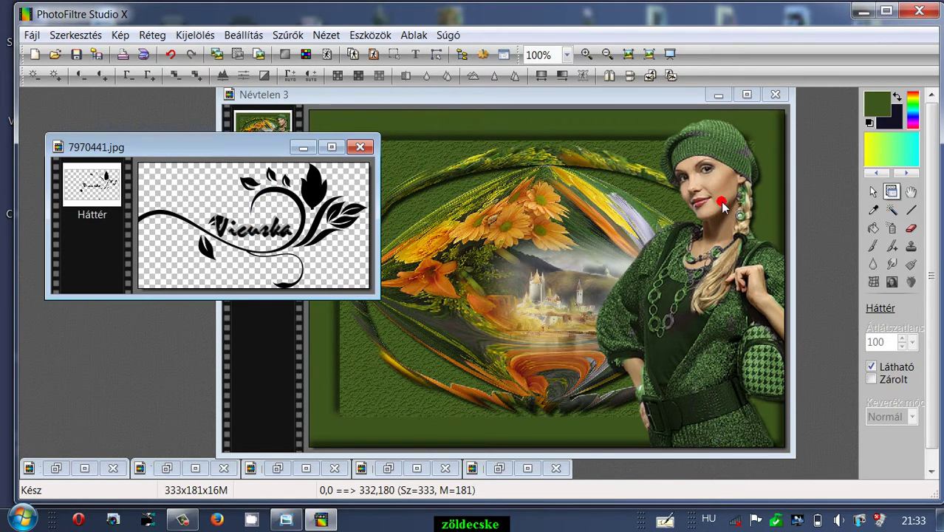
# Step: Sample an orange tone, #C86F1C, from the flowers in Névtelen 3 as the foreground colour with the Pipette
pyautogui.click(873, 210)
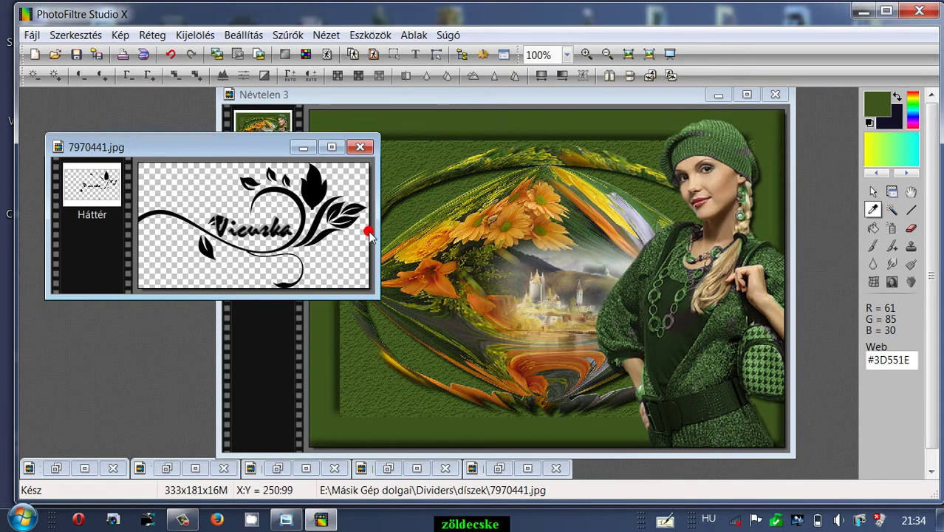
pyautogui.click(600, 223)
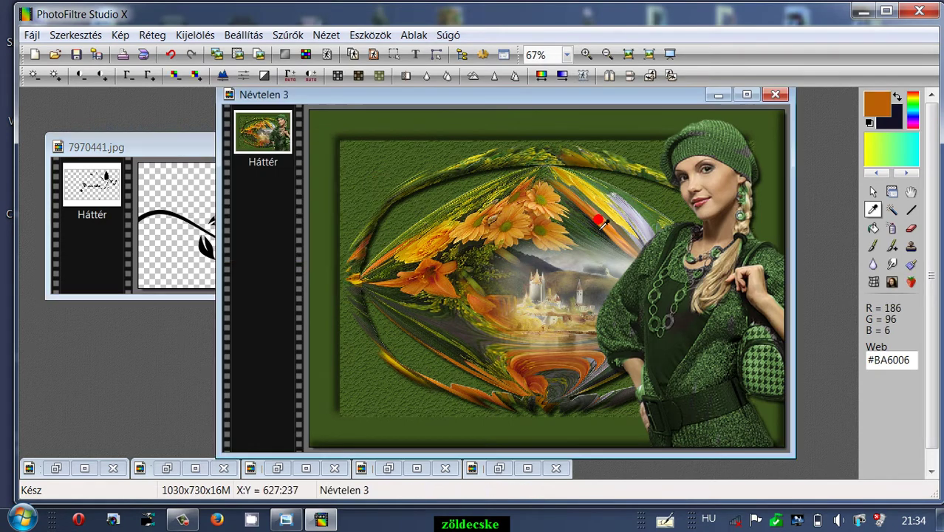
pyautogui.click(517, 223)
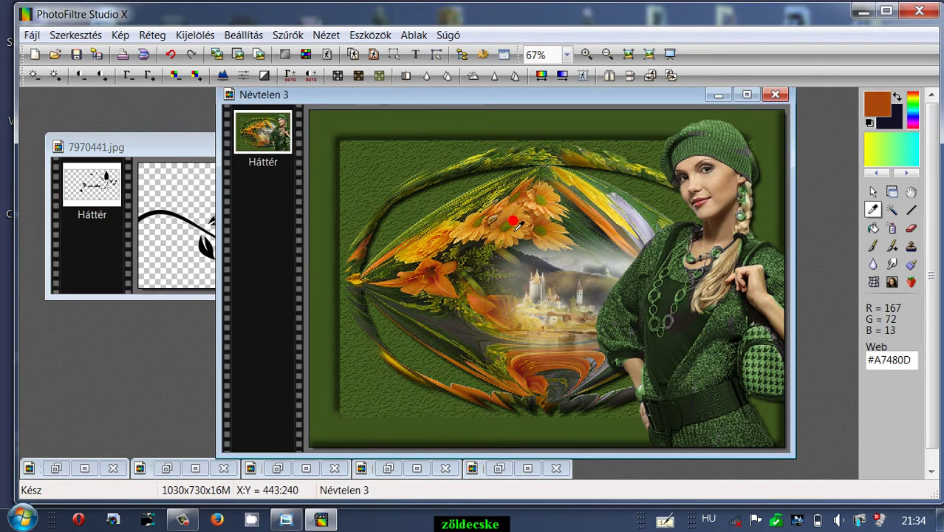
pyautogui.click(517, 217)
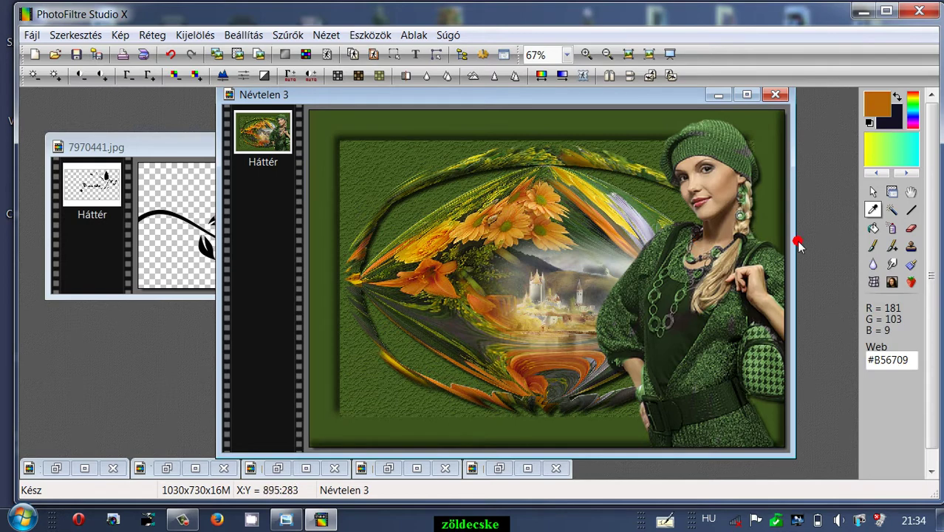
pyautogui.click(514, 213)
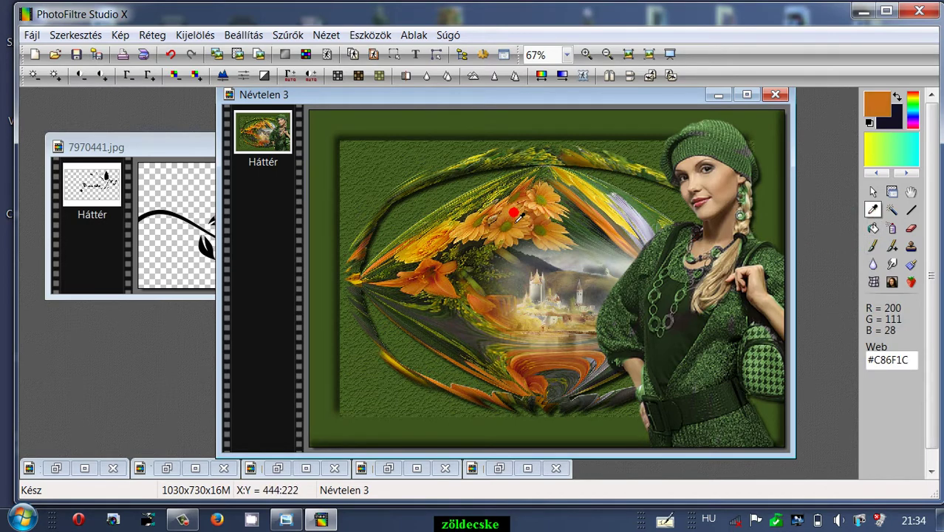
# Step: Sample the orange tone #DA9823 from the flowers as the foreground colour and copy the ornament from 7970441.jpg
pyautogui.click(553, 198)
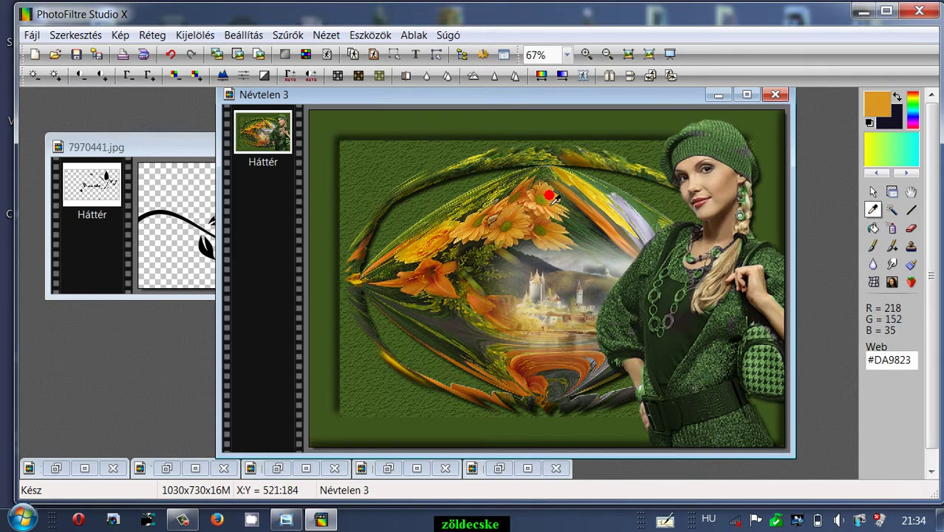
pyautogui.click(161, 148)
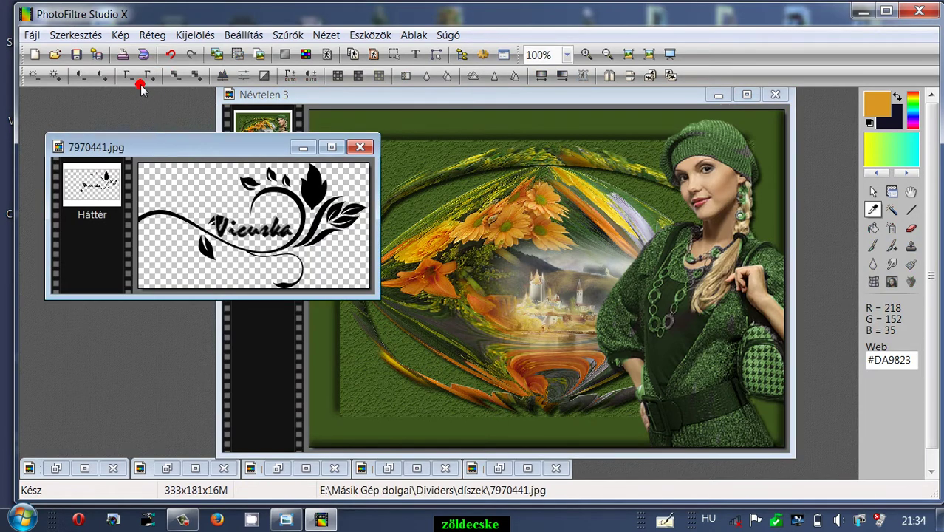
pyautogui.click(72, 35)
pyautogui.click(70, 160)
pyautogui.click(325, 94)
# Step: Paste the ornament into Névtelen 3 as a mask (Maszk) and move it to the composition's lower-left corner
pyautogui.click(78, 34)
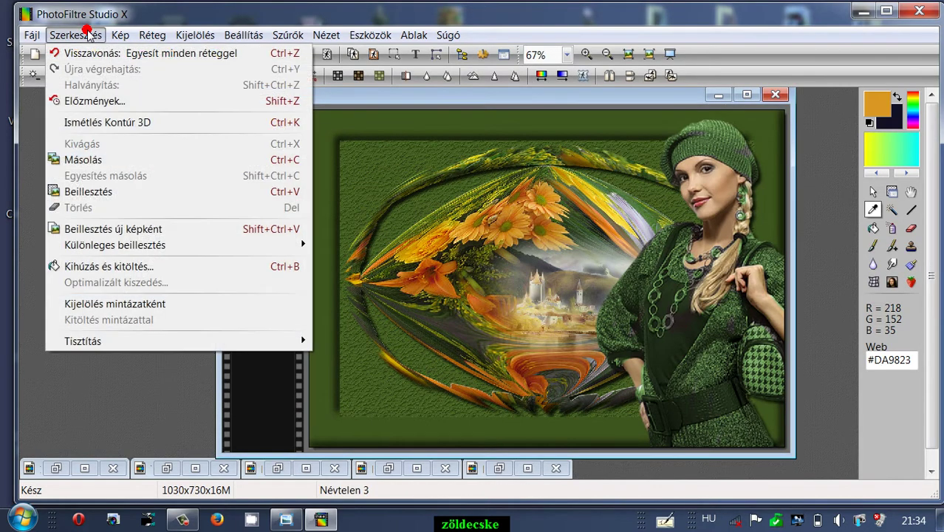
pyautogui.moveTo(79, 248)
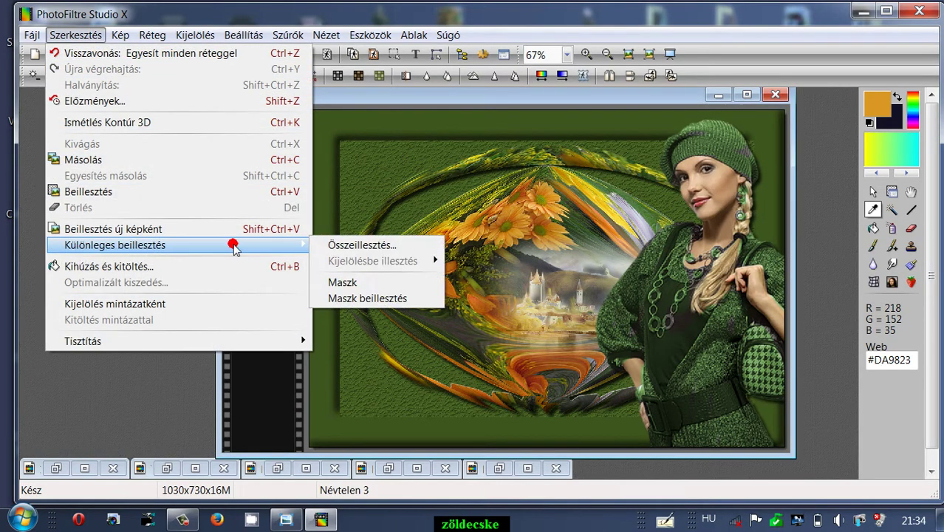
pyautogui.click(362, 282)
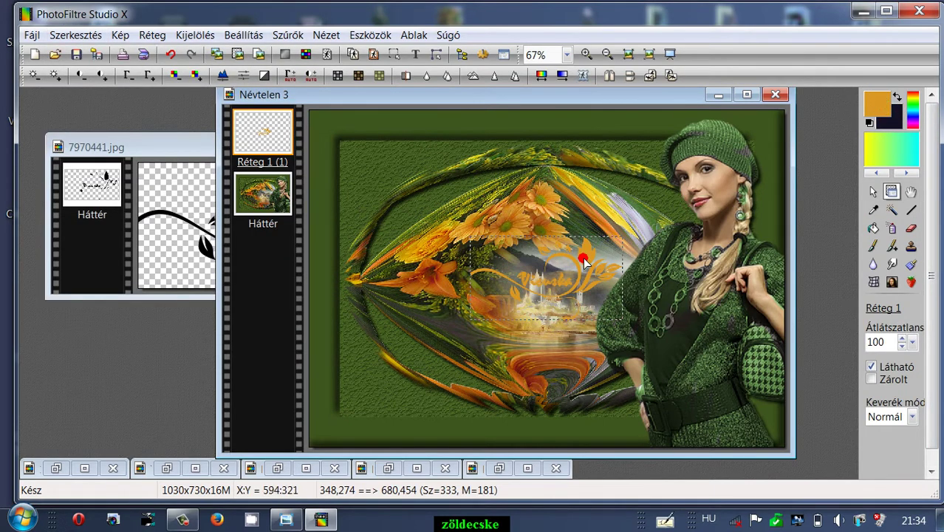
pyautogui.moveTo(582, 258); pyautogui.dragTo(413, 378)
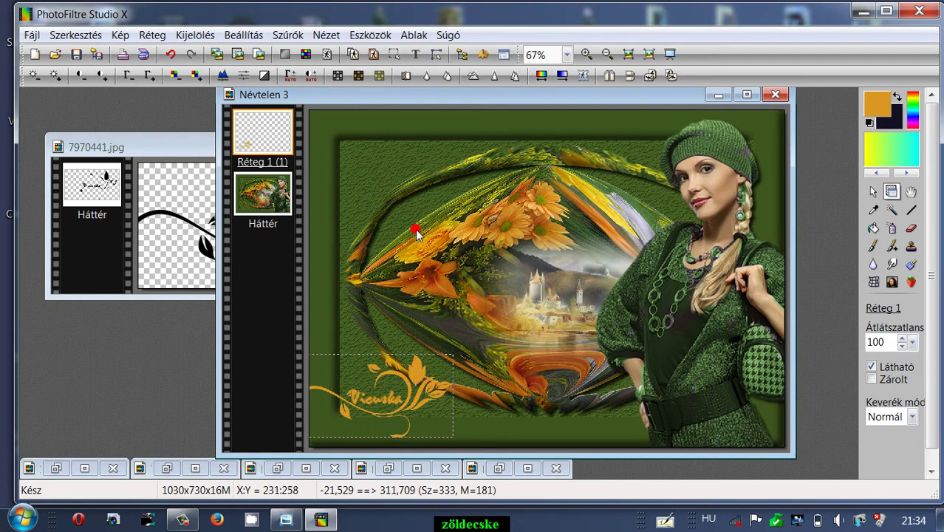
# Step: Apply a black Kontúr 3D of width 10 and opacity 100 and the Domborítás emboss filter to the ornament layer
pyautogui.click(299, 36)
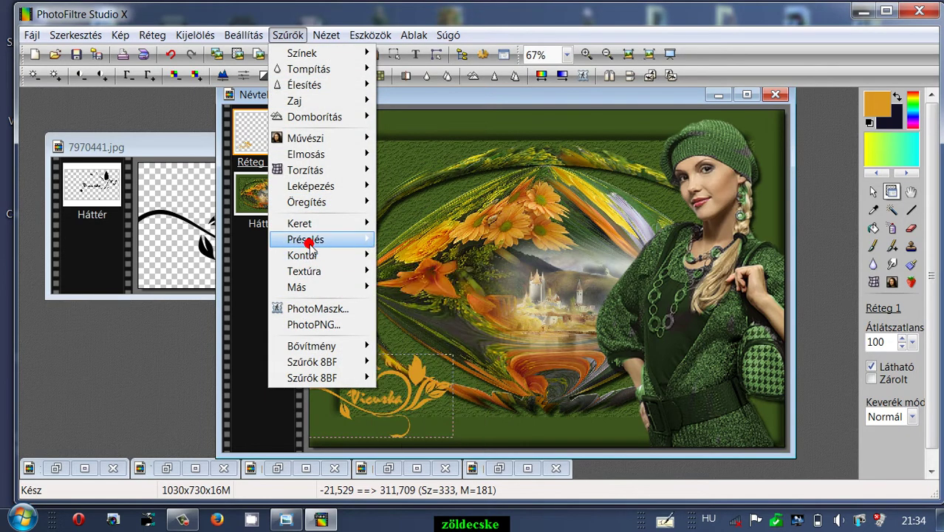
pyautogui.moveTo(315, 186)
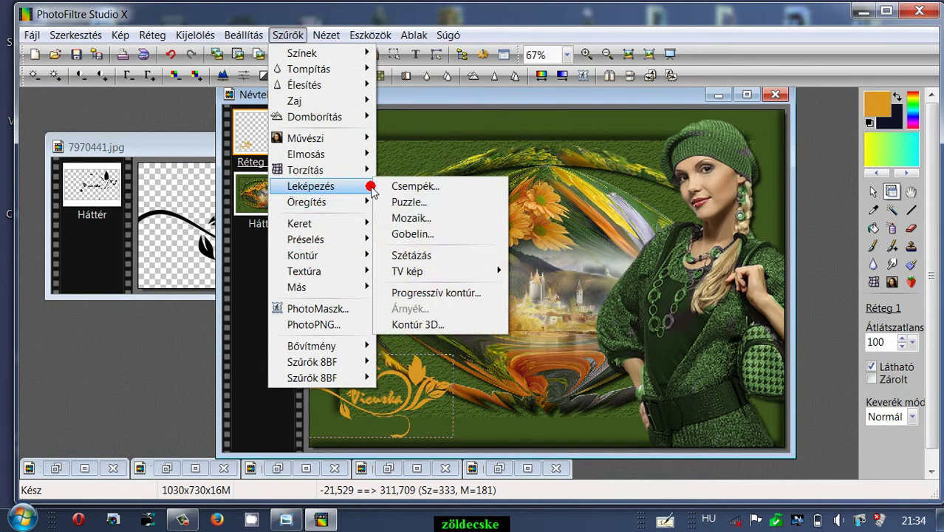
pyautogui.click(434, 324)
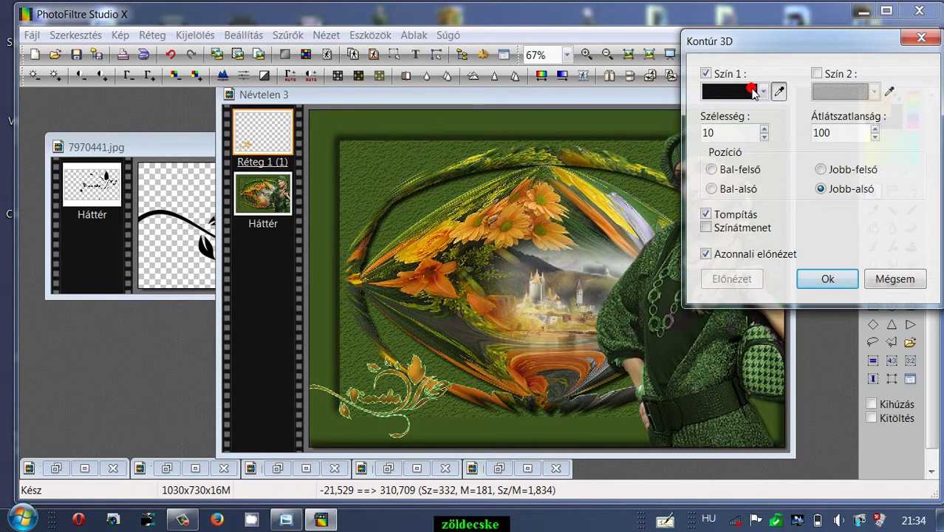
pyautogui.click(830, 280)
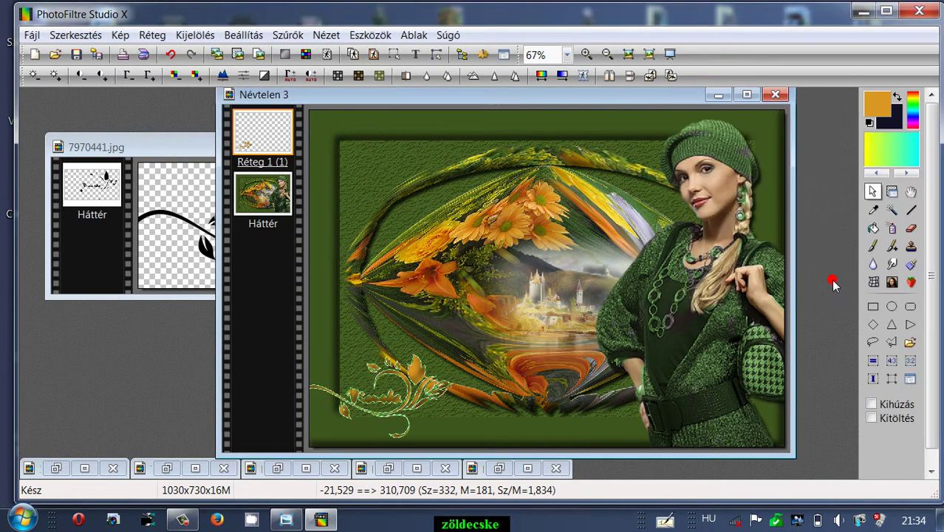
pyautogui.click(288, 36)
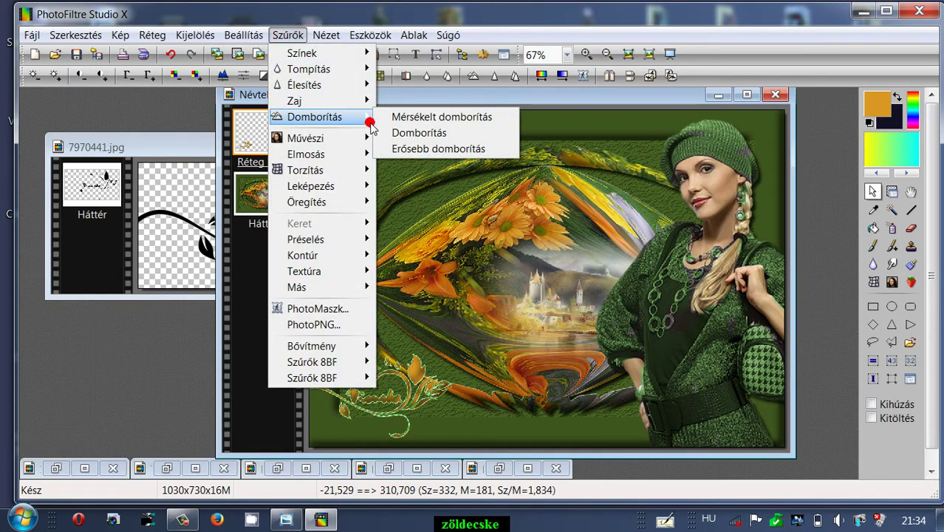
pyautogui.click(414, 133)
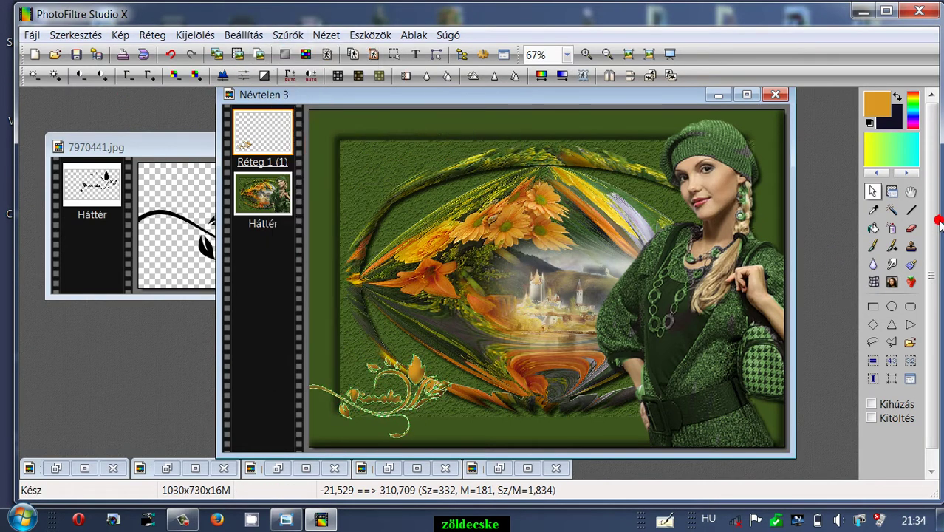
# Step: Try nudging the ornament within the composition's lower-left corner, and undo the nudges, the emboss and the 3D contour
pyautogui.click(892, 192)
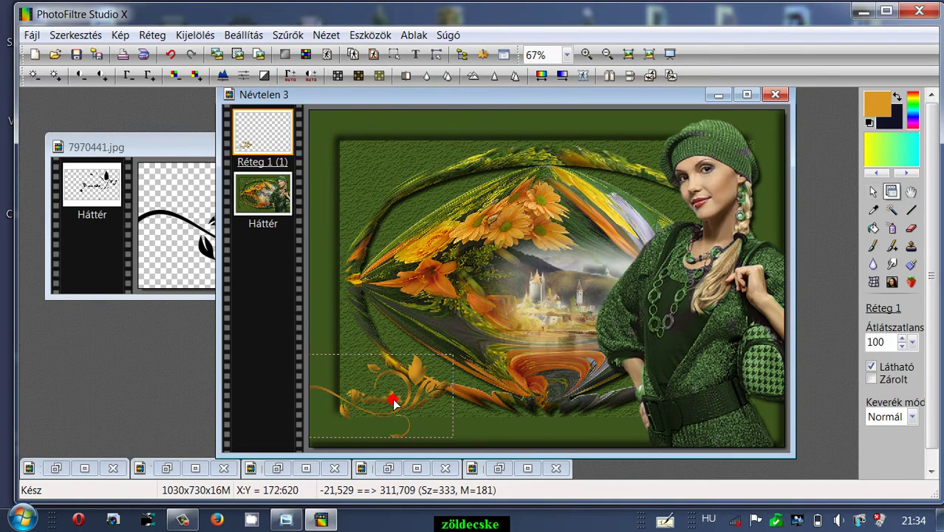
pyautogui.moveTo(417, 394)
pyautogui.mouseDown()
pyautogui.moveTo(418, 412)
pyautogui.moveTo(407, 386)
pyautogui.mouseUp()
pyautogui.click(350, 310)
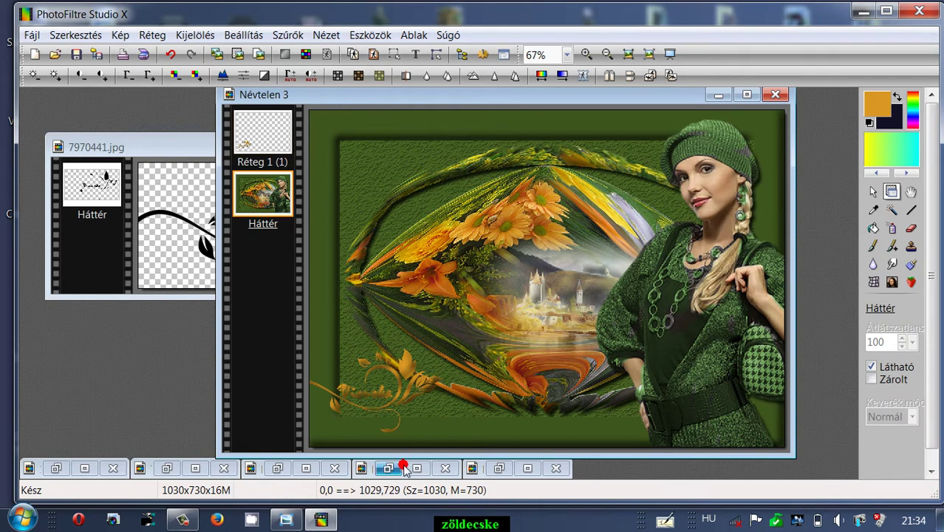
pyautogui.moveTo(405, 370); pyautogui.dragTo(415, 378)
pyautogui.click(464, 441)
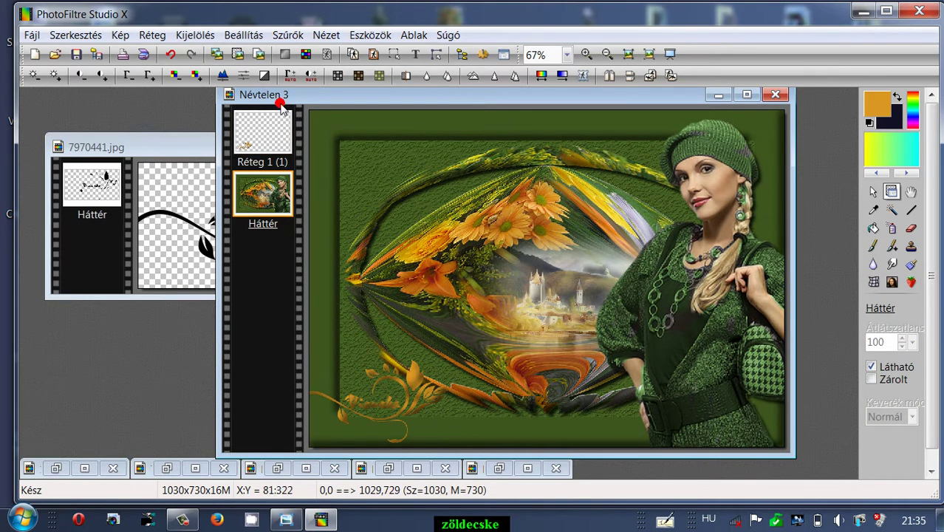
pyautogui.click(173, 54)
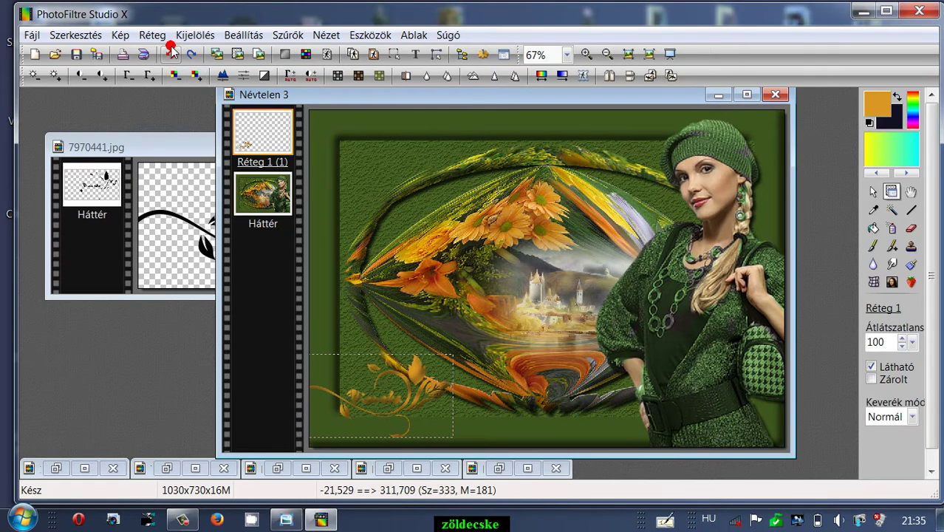
pyautogui.click(170, 53)
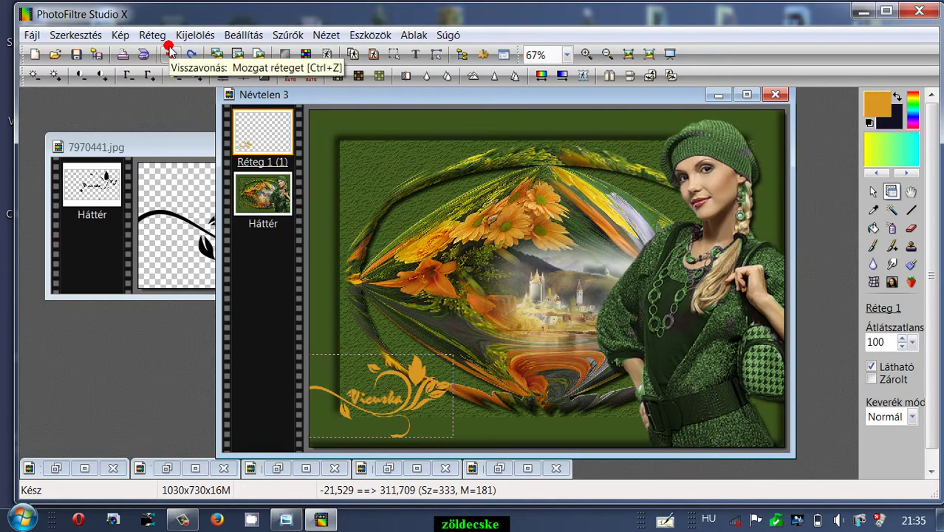
# Step: Try the Domborítás emboss filter directly on the flat orange ornament layer
pyautogui.click(287, 35)
pyautogui.moveTo(316, 186)
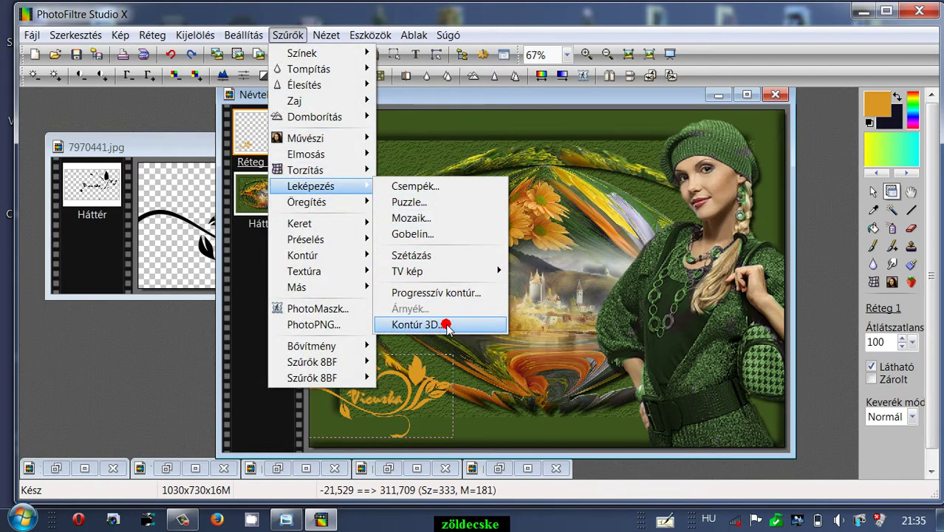
pyautogui.click(390, 118)
pyautogui.click(288, 35)
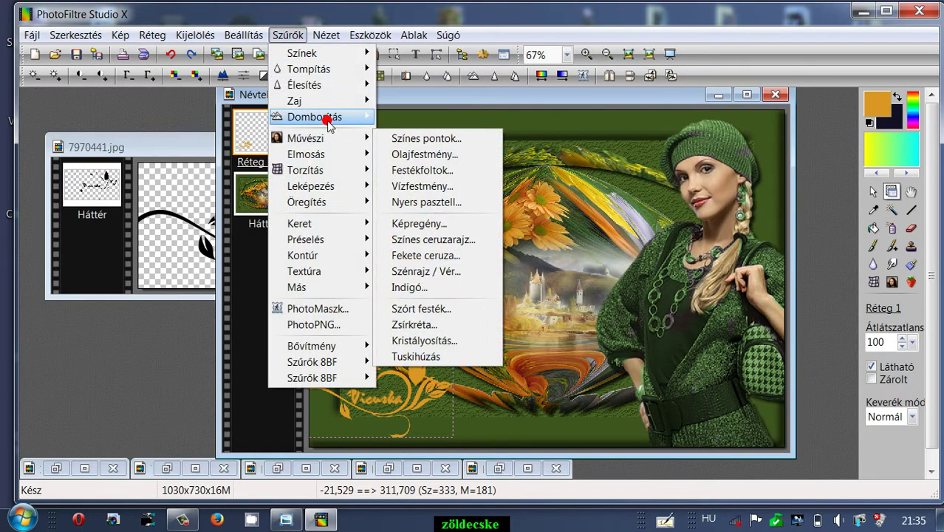
pyautogui.moveTo(325, 116)
pyautogui.click(413, 133)
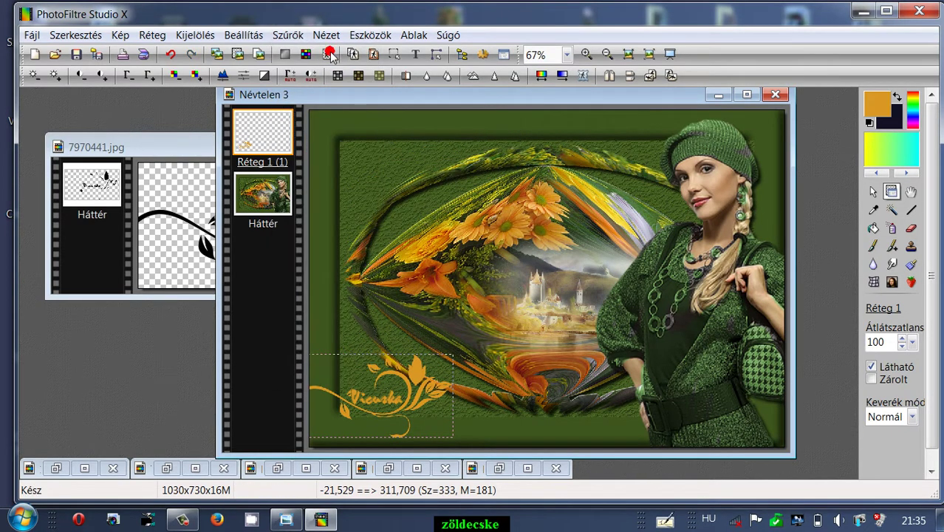
pyautogui.click(292, 35)
pyautogui.click(303, 83)
pyautogui.moveTo(296, 116)
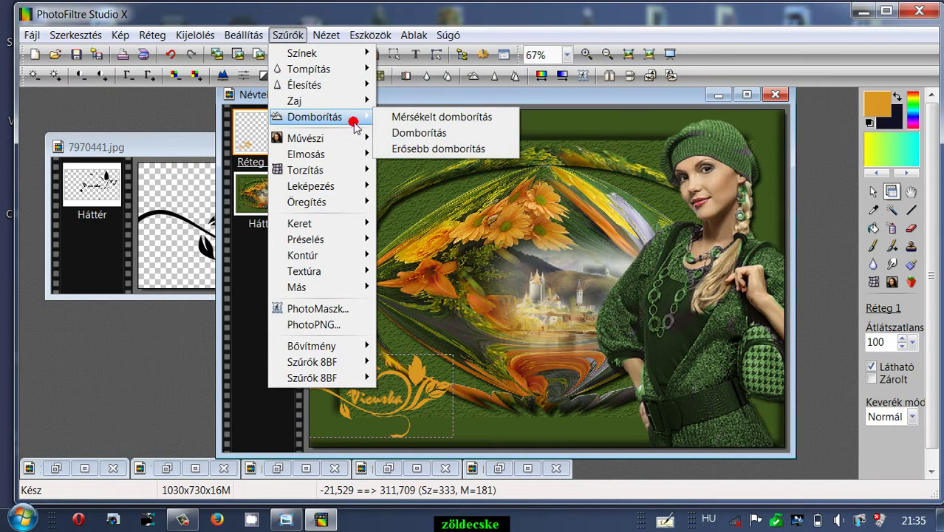
pyautogui.click(399, 134)
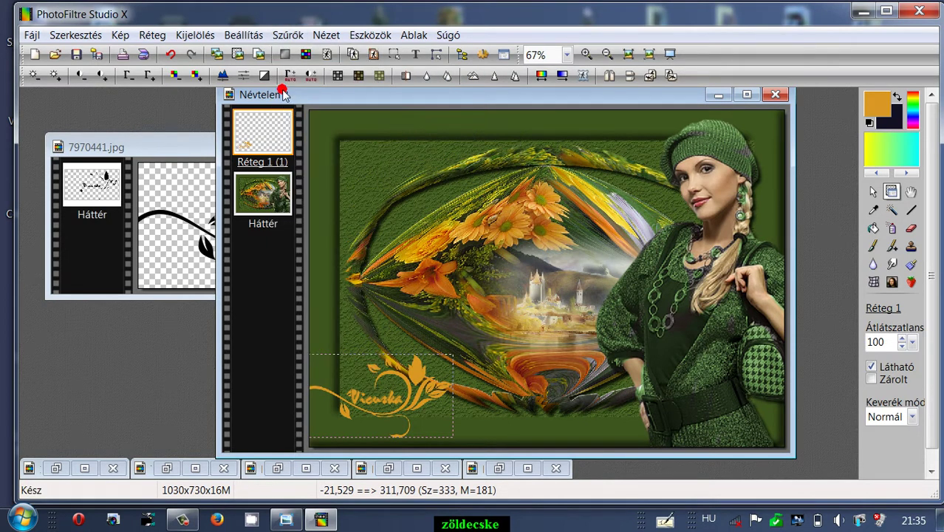
# Step: Apply Kontúr 3D to the ornament layer with Szín 1 sampled as light orange from the flowers, width 10 and position Jobb-alsó
pyautogui.click(285, 34)
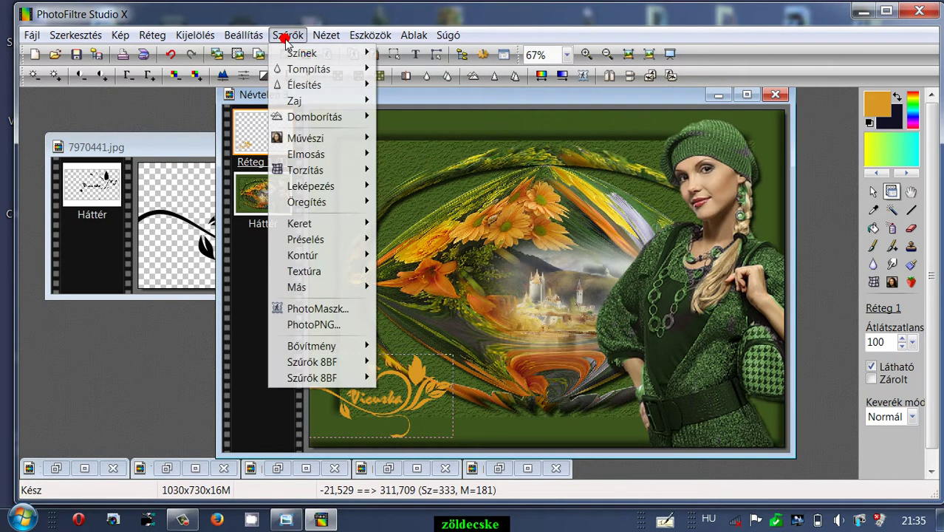
pyautogui.moveTo(336, 186)
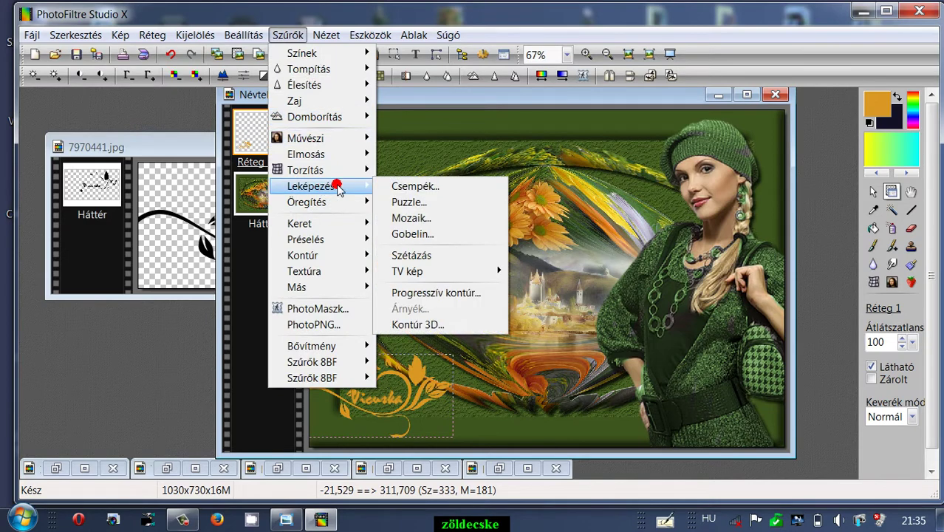
pyautogui.click(439, 324)
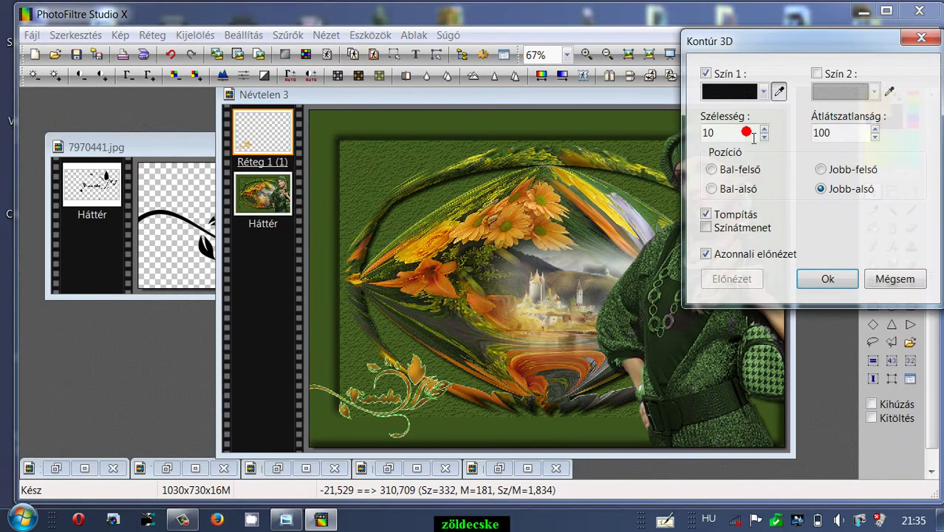
pyautogui.click(747, 95)
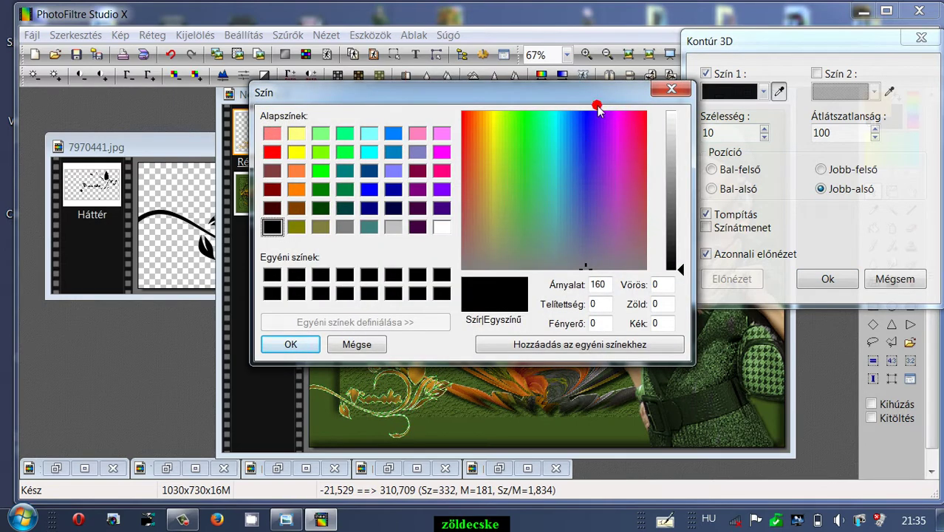
pyautogui.moveTo(435, 95); pyautogui.dragTo(629, 94)
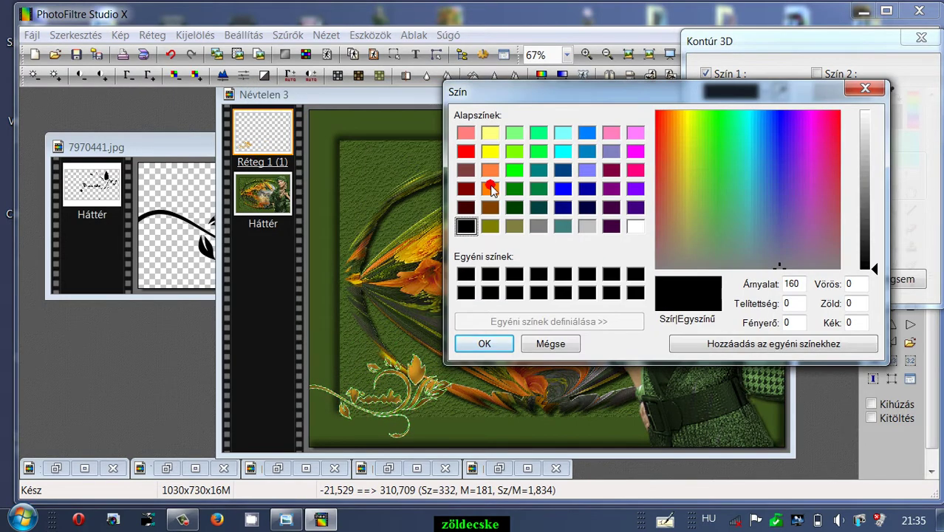
pyautogui.click(866, 89)
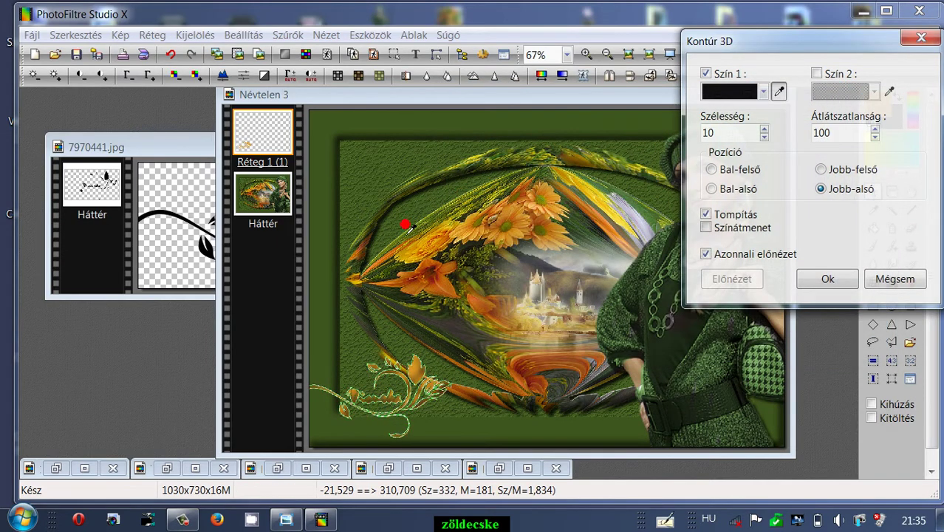
pyautogui.click(363, 260)
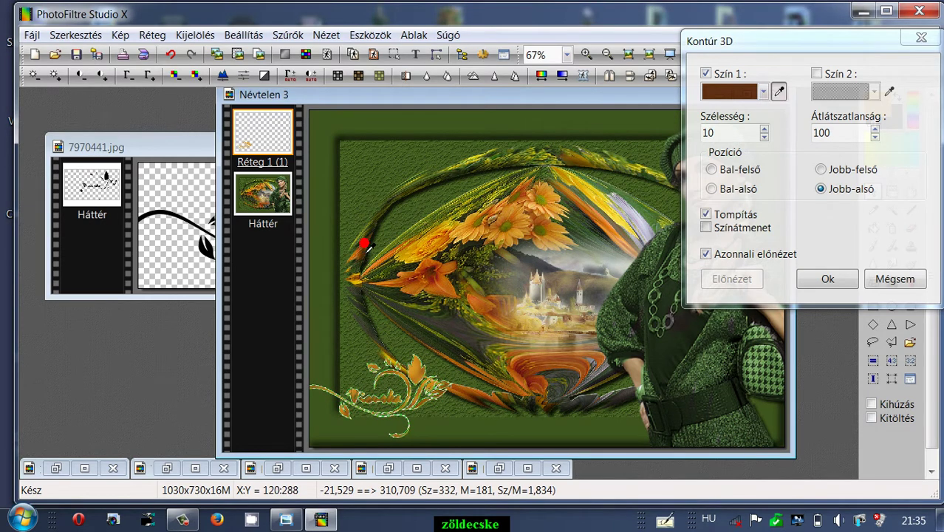
pyautogui.click(444, 282)
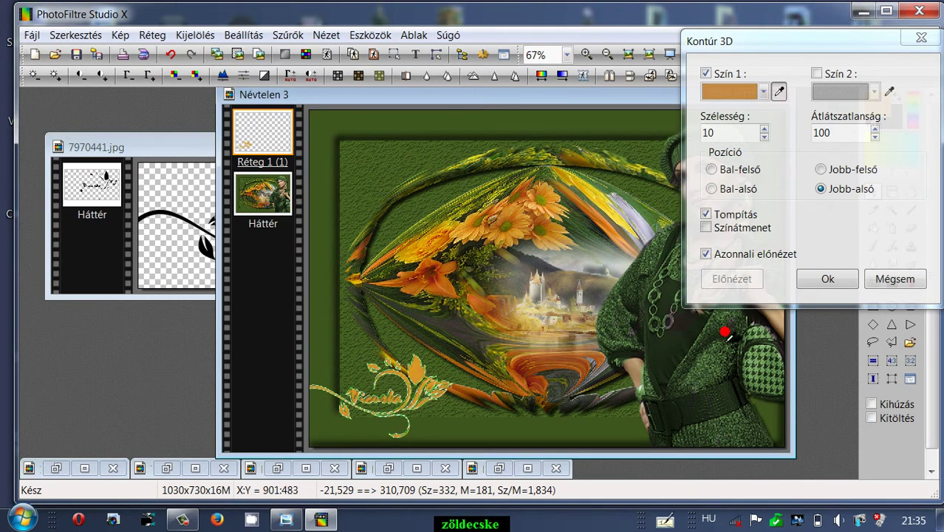
pyautogui.click(825, 281)
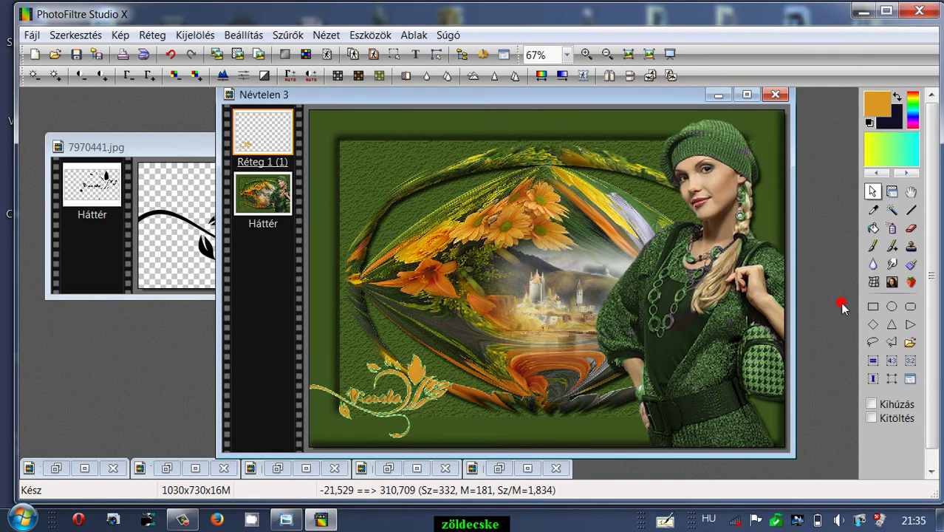
# Step: Apply Kontúr 3D to the ornament layer with light-orange Szín 1, black Szín 2 enabled, width 5, opacity 100 and position Jobb-alsó
pyautogui.click(891, 192)
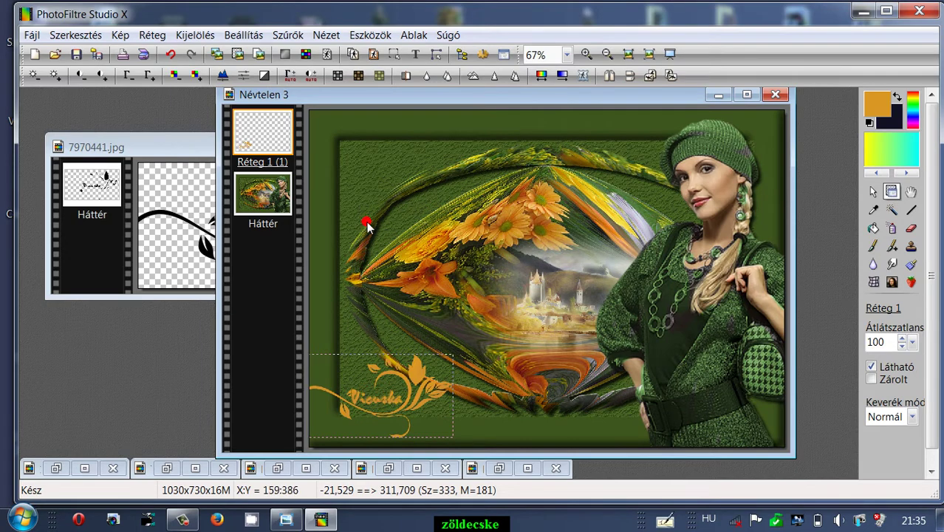
pyautogui.click(288, 34)
pyautogui.moveTo(315, 186)
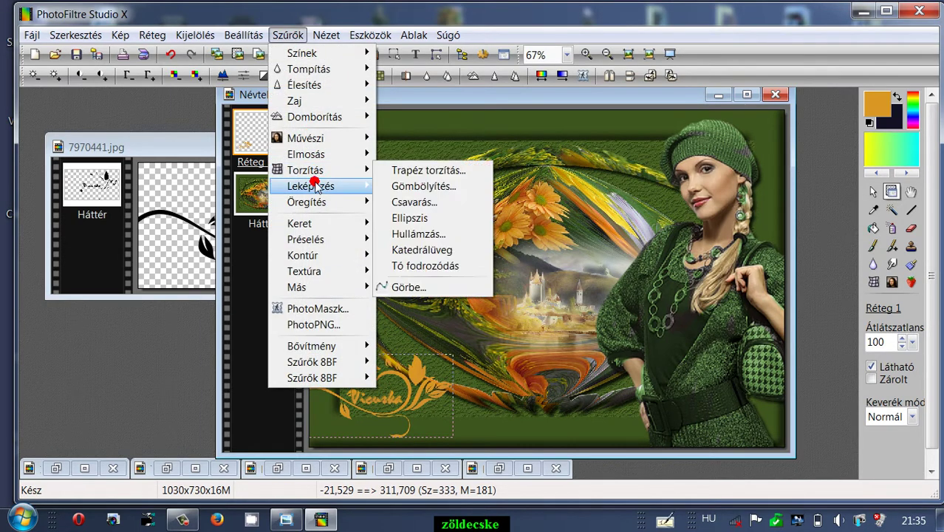
pyautogui.click(443, 322)
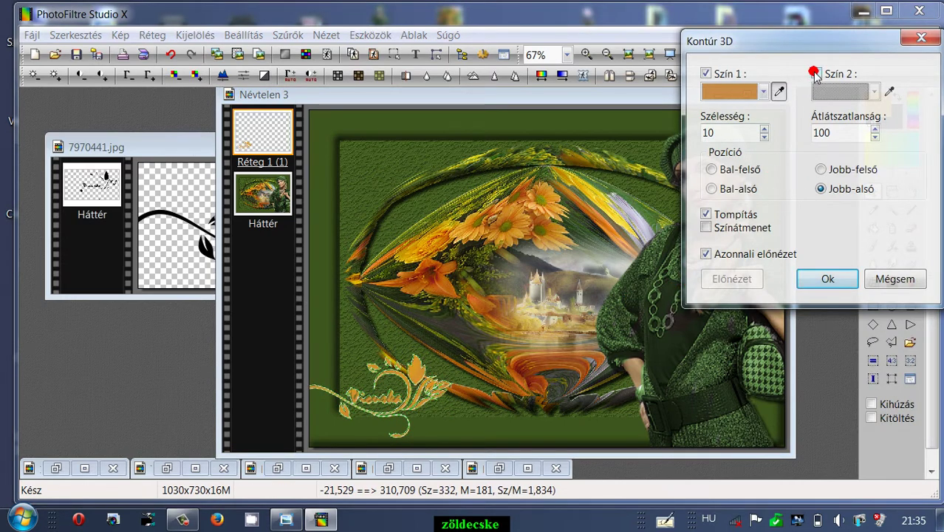
pyautogui.click(814, 74)
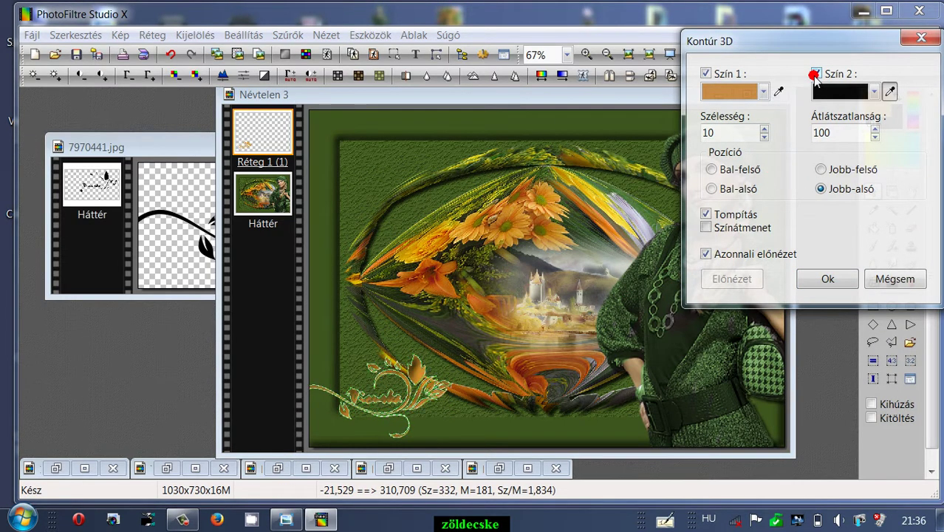
pyautogui.click(763, 138)
pyautogui.click(764, 138)
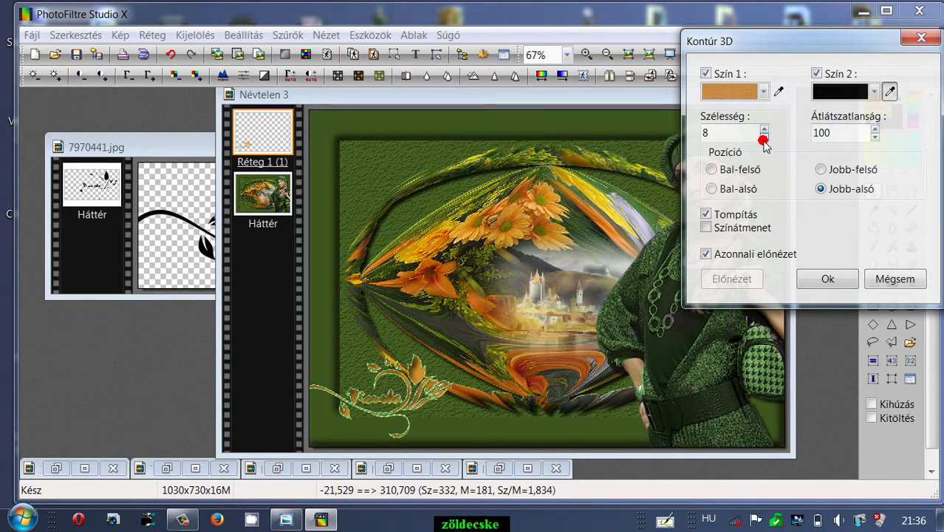
pyautogui.click(764, 137)
pyautogui.click(764, 138)
pyautogui.click(764, 138)
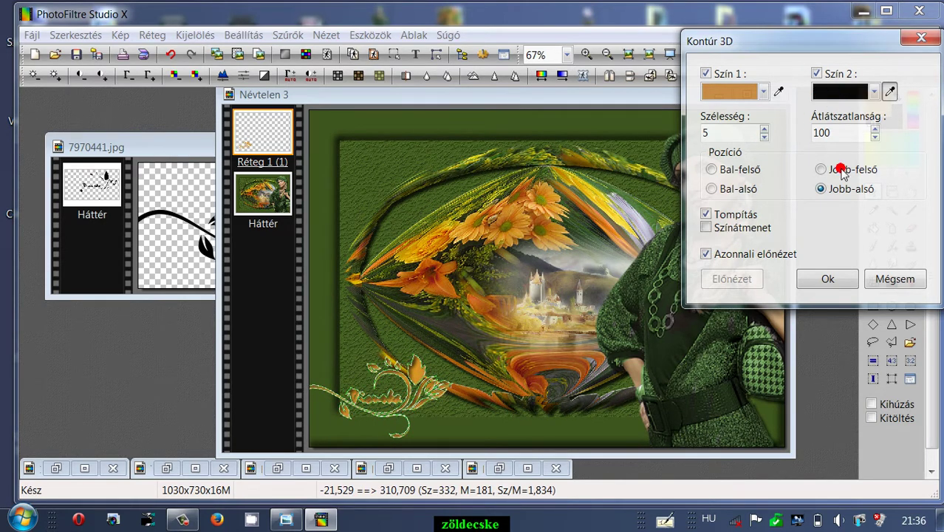
pyautogui.click(818, 282)
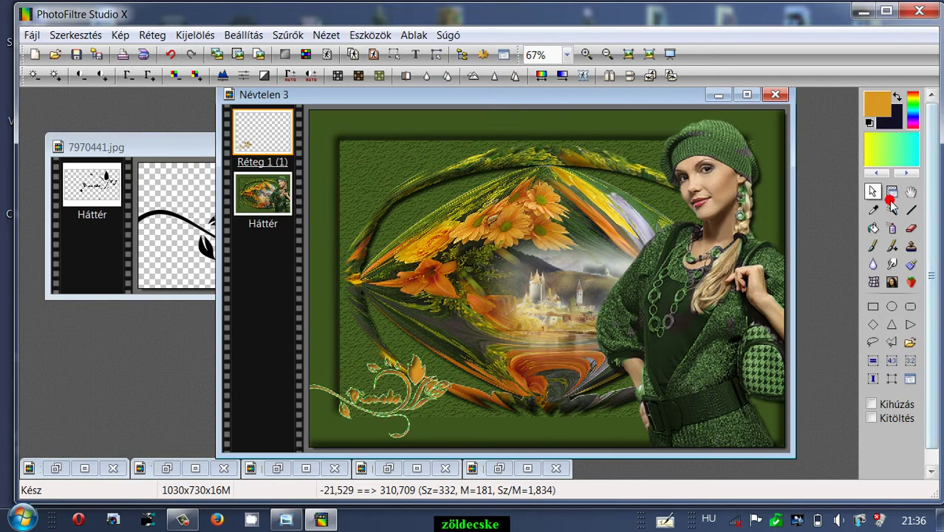
# Step: Move the ornament closer to the composition's lower-left corner and give it a black Élsímított shadow with offsets 7, opacity 80% and radius 6
pyautogui.click(891, 193)
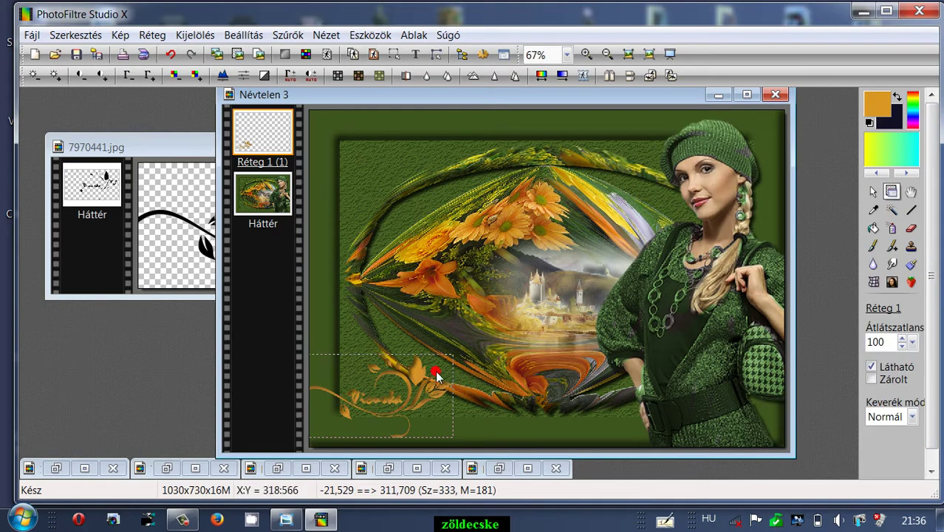
pyautogui.moveTo(418, 376); pyautogui.dragTo(407, 383)
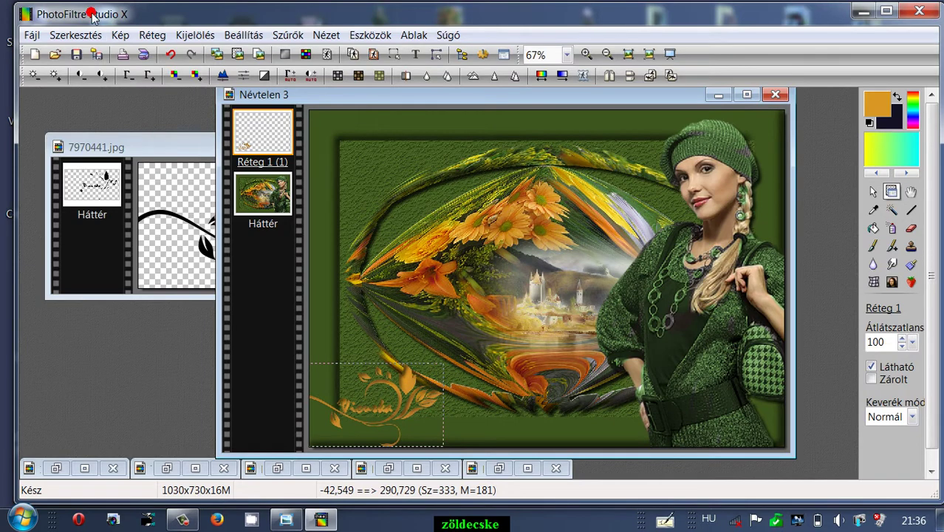
pyautogui.click(152, 35)
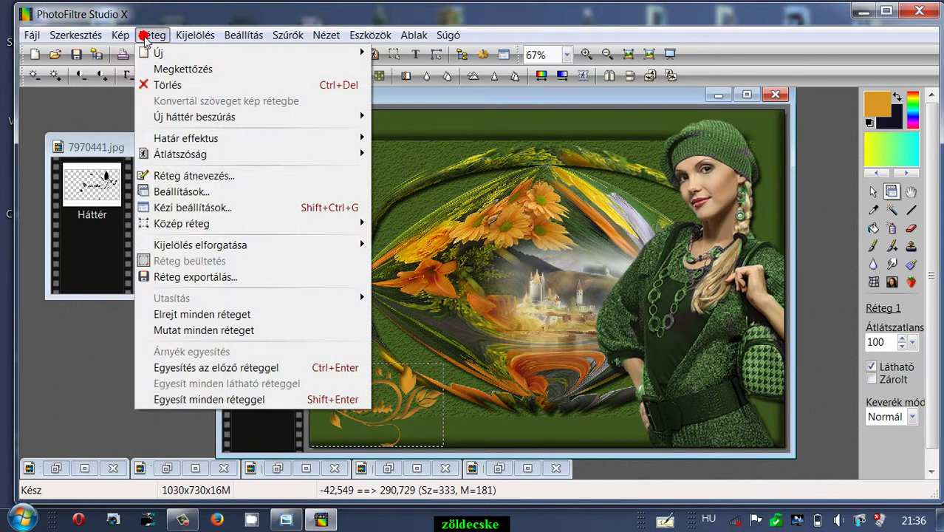
pyautogui.click(167, 192)
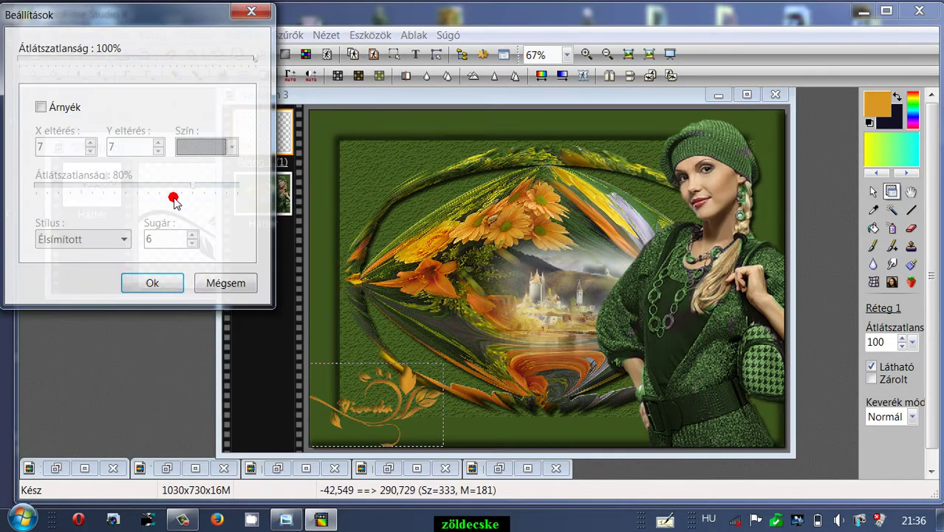
pyautogui.click(45, 108)
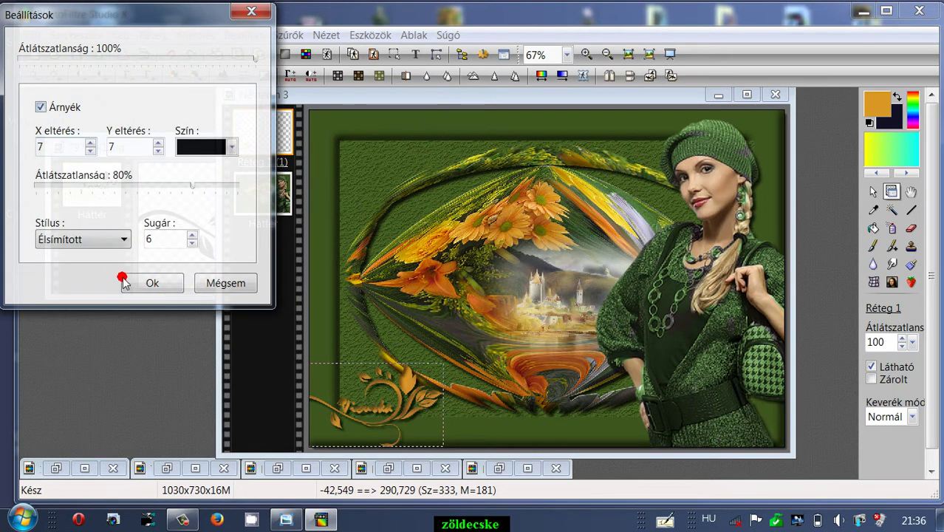
pyautogui.click(169, 290)
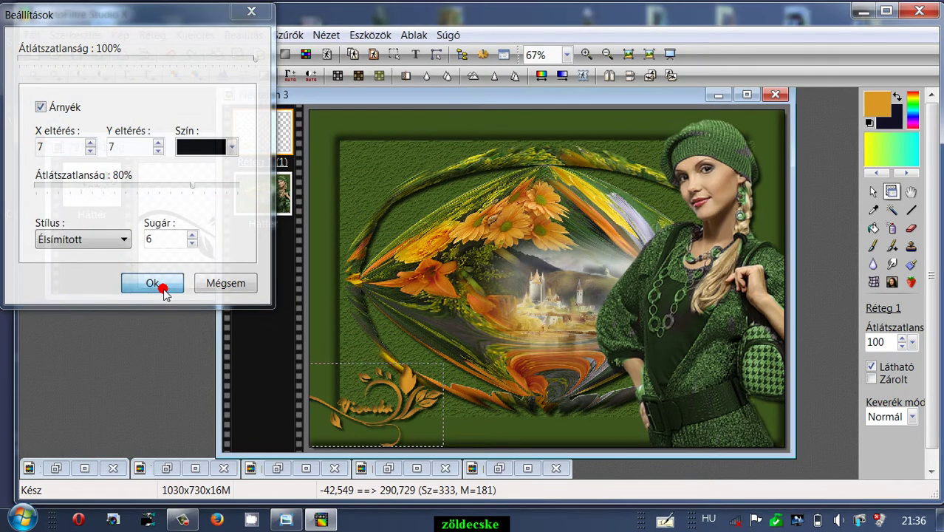
# Step: Merge all layers of the composition into the background and reposition its image window in the workspace
pyautogui.click(153, 34)
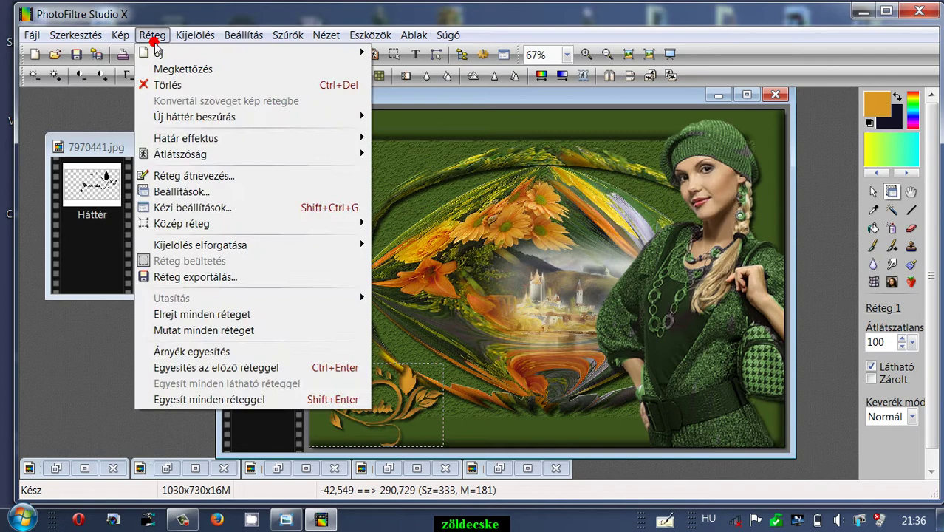
pyautogui.click(164, 399)
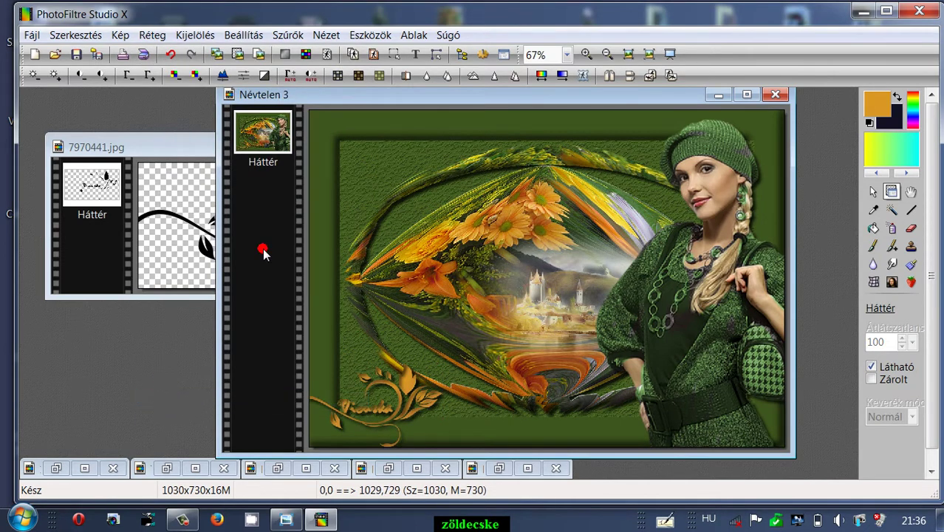
pyautogui.moveTo(340, 95); pyautogui.dragTo(262, 91)
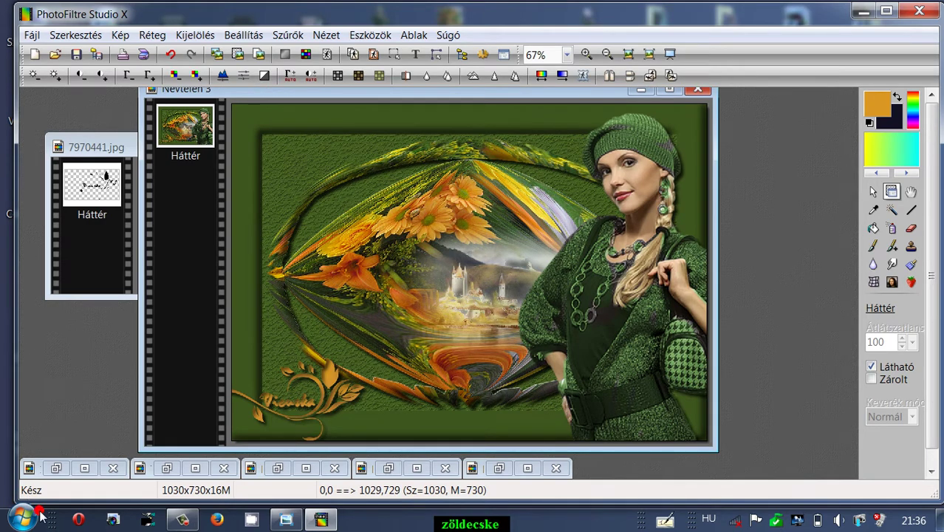
pyautogui.moveTo(186, 523)
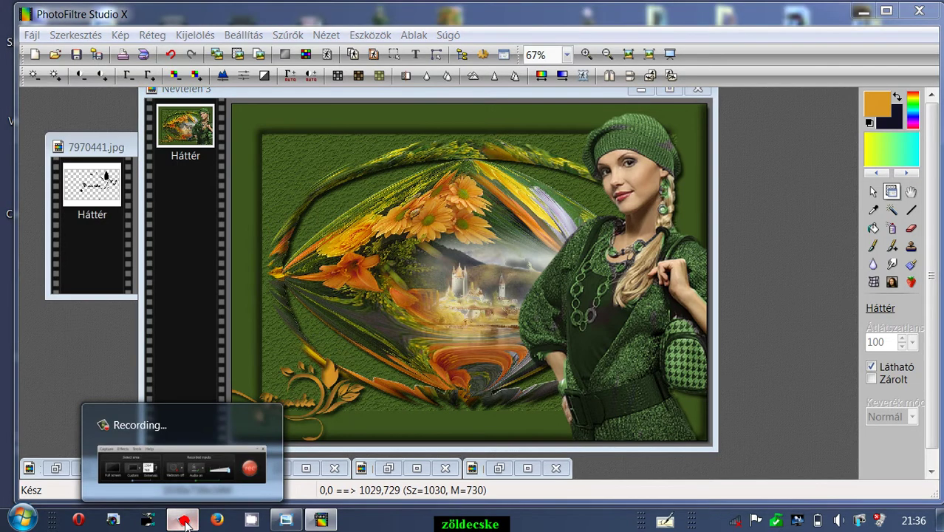
pyautogui.click(185, 522)
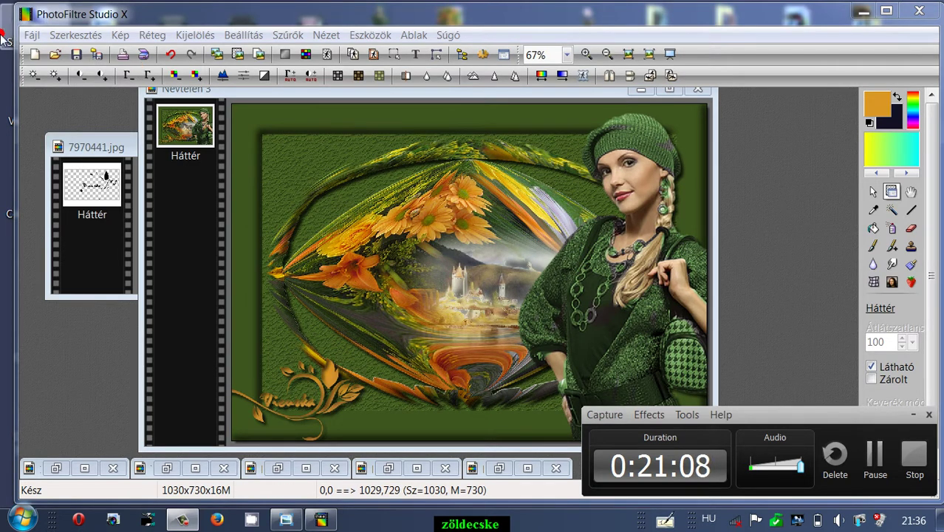
pyautogui.click(25, 40)
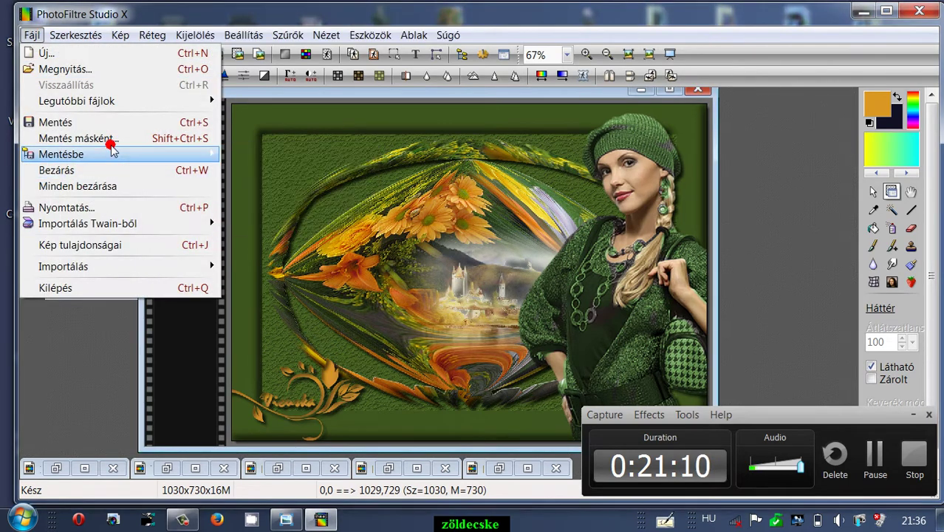
pyautogui.click(109, 138)
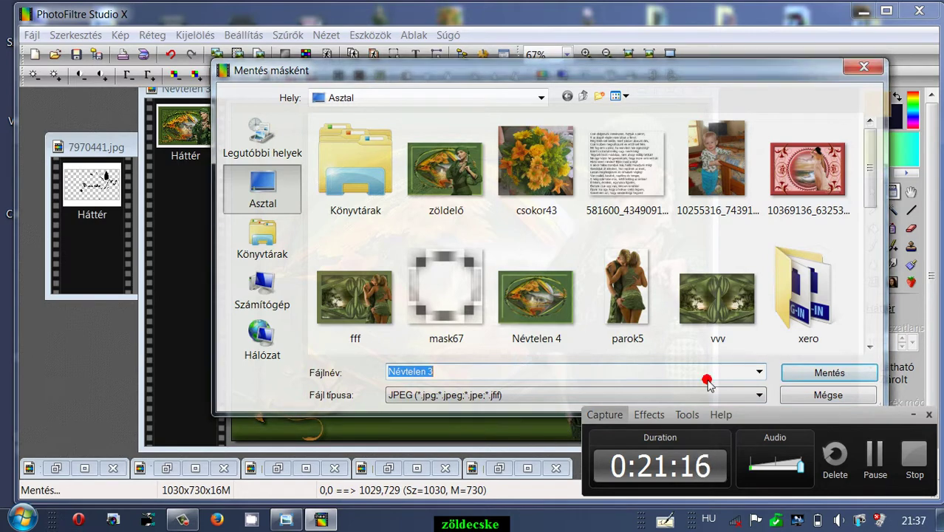
pyautogui.click(865, 66)
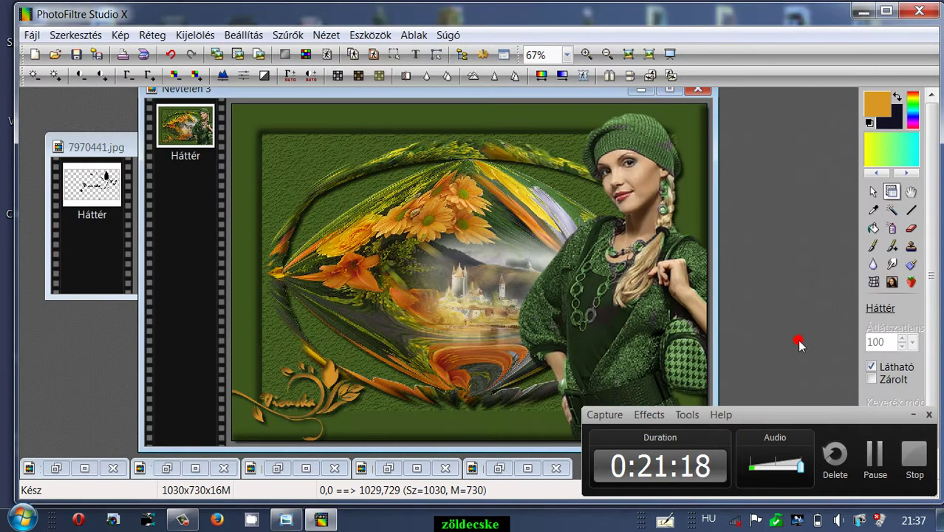
pyautogui.moveTo(764, 418); pyautogui.dragTo(445, 359)
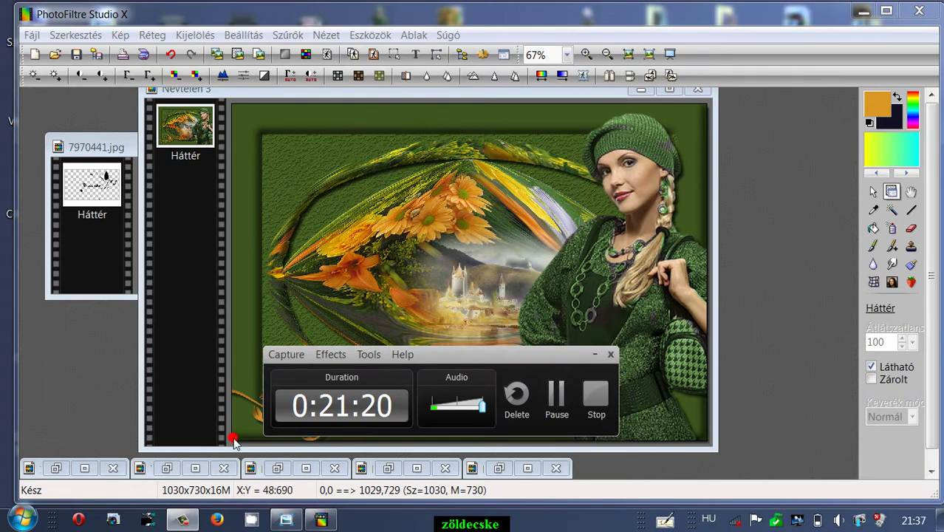